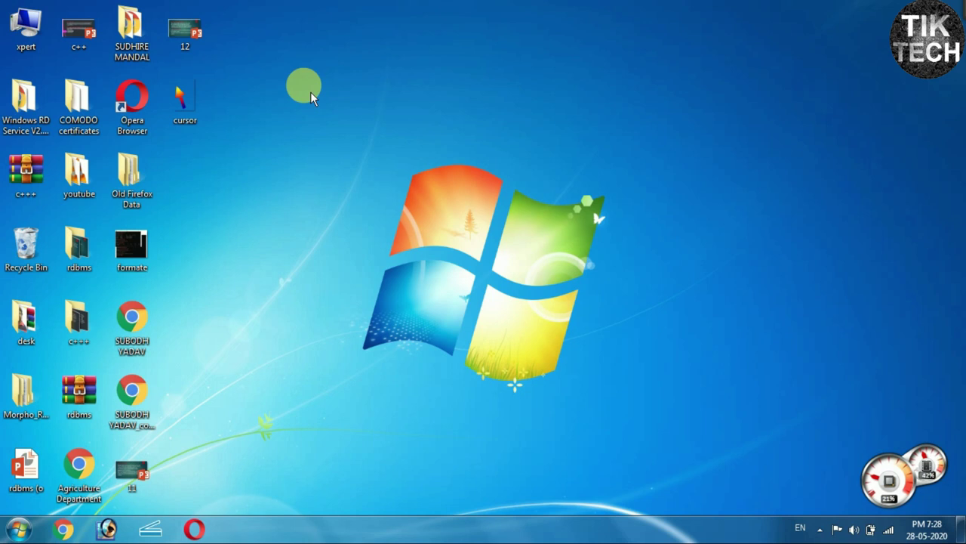
Switch to Chrome and open the cursor.cc website
left_click(68, 531)
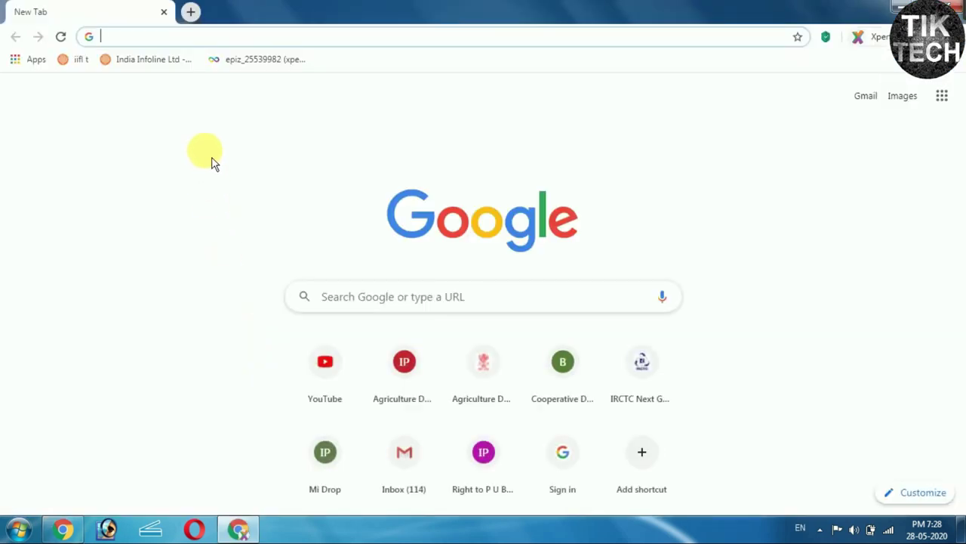
type("cur")
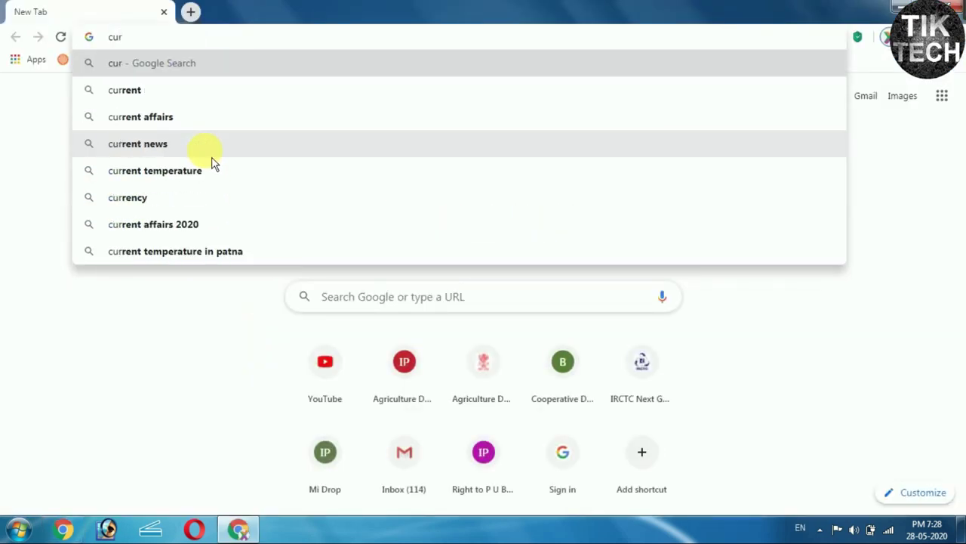
type("sor.cc")
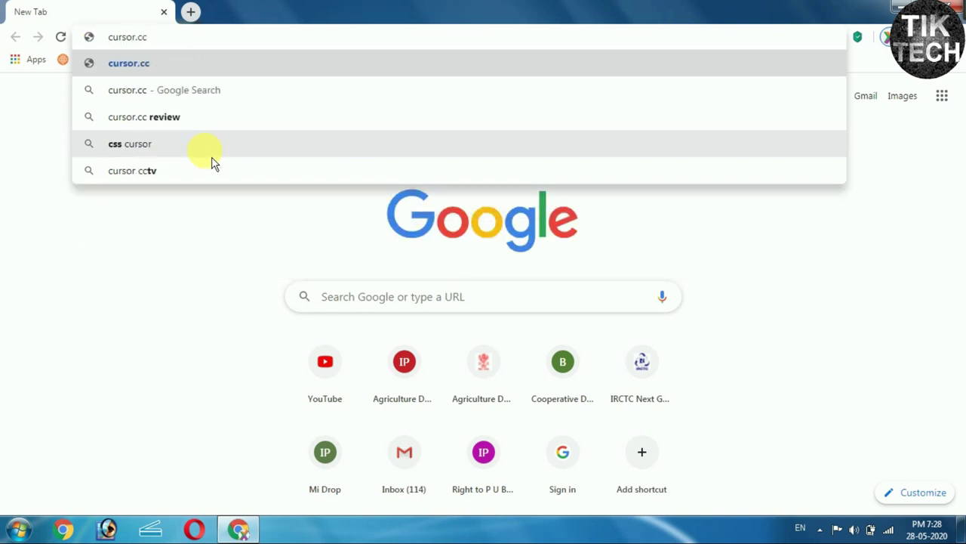
key("Return")
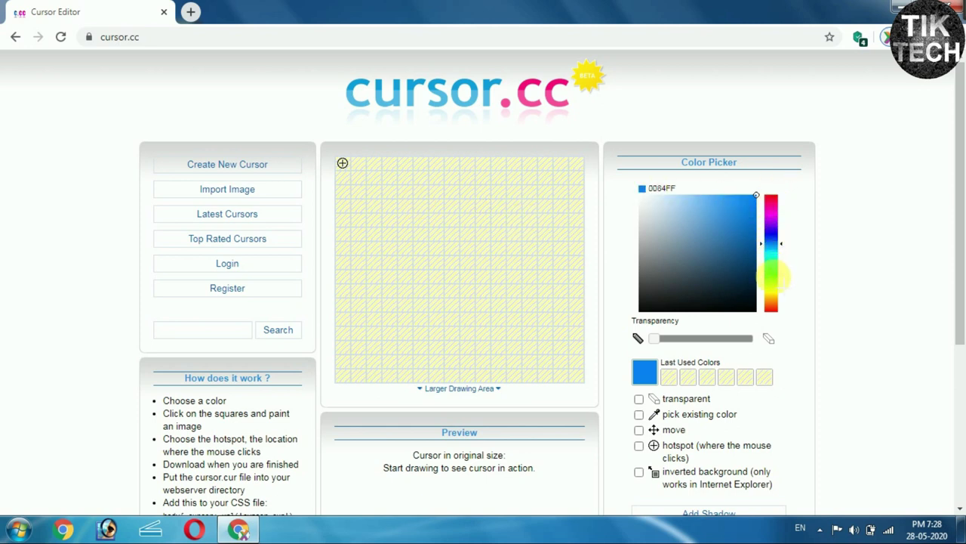
Draw an arrow pointing to the grid's upper-left corner in red FF2600, with two head edges and a diagonal shaft
left_click(771, 307)
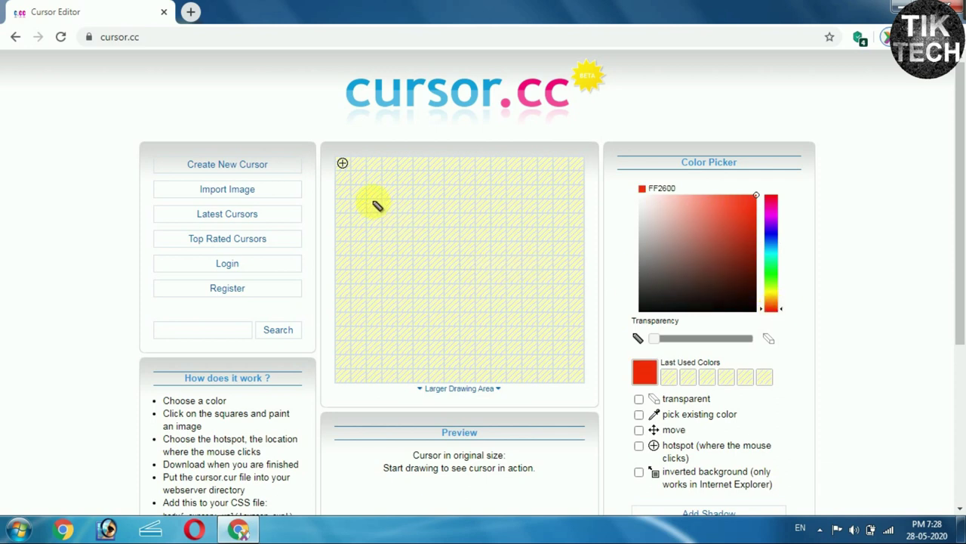
left_click_drag(377, 194, 376, 258)
left_click(373, 264)
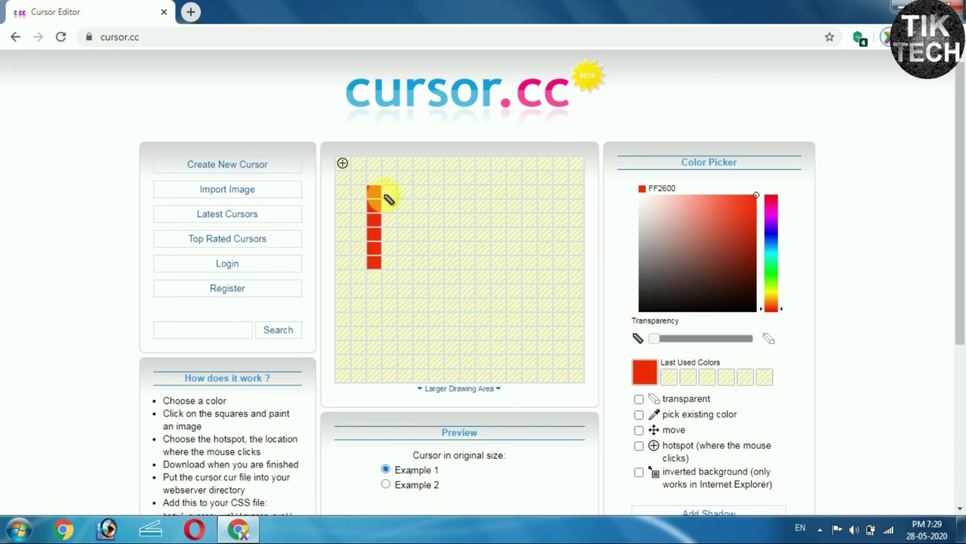
left_click_drag(395, 192, 470, 192)
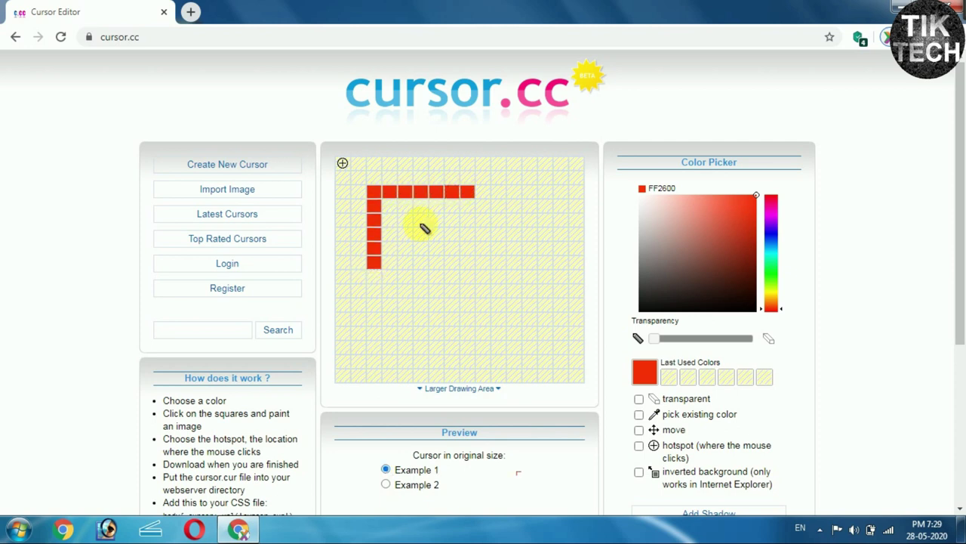
left_click(375, 279)
mouse_move(382, 209)
left_mouse_down()
mouse_move(426, 229)
mouse_move(483, 280)
left_mouse_up()
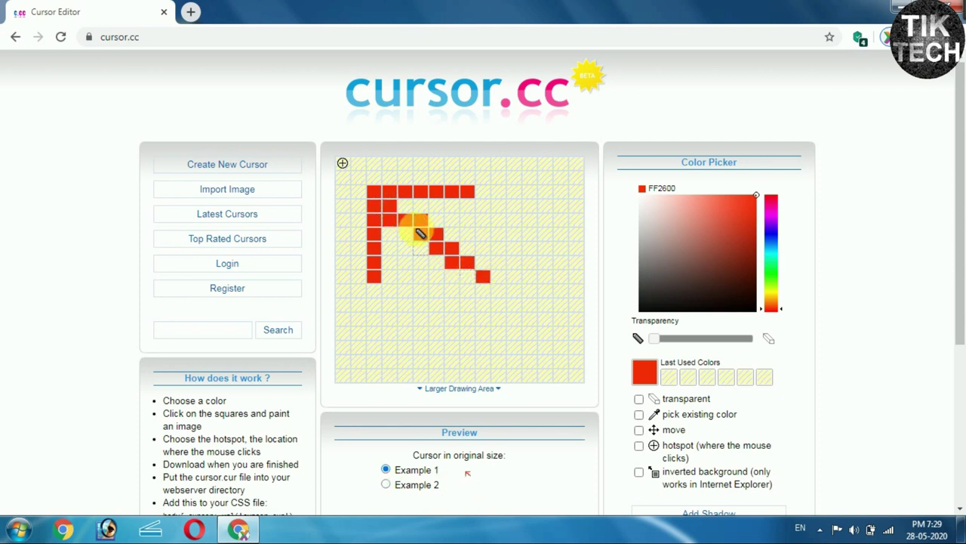
mouse_move(408, 216)
left_mouse_down()
mouse_move(425, 242)
mouse_move(475, 264)
mouse_move(511, 304)
mouse_move(526, 296)
left_mouse_up()
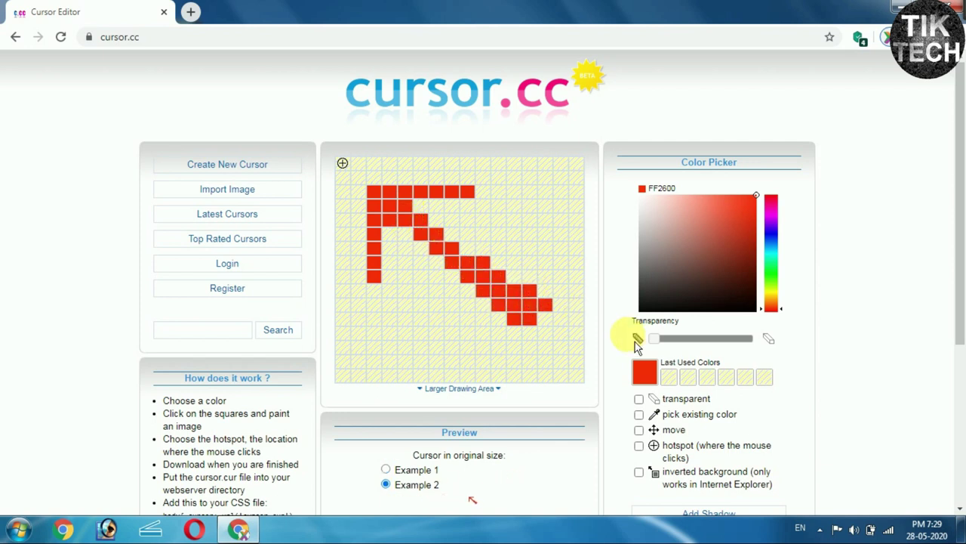
Erase the stray cells at the arrow's tail with 100% transparency, and return the drawing color to full opacity
left_click_drag(654, 339, 757, 346)
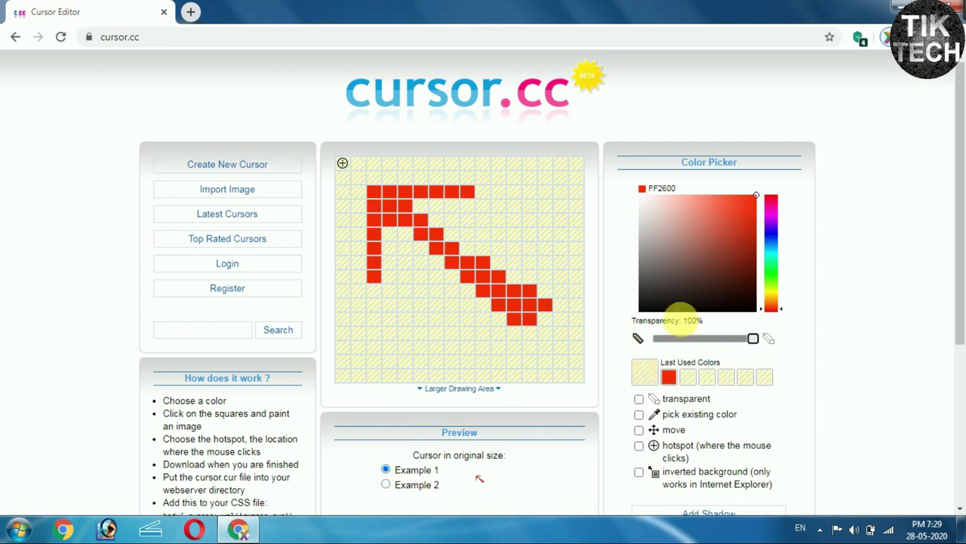
left_click(533, 293)
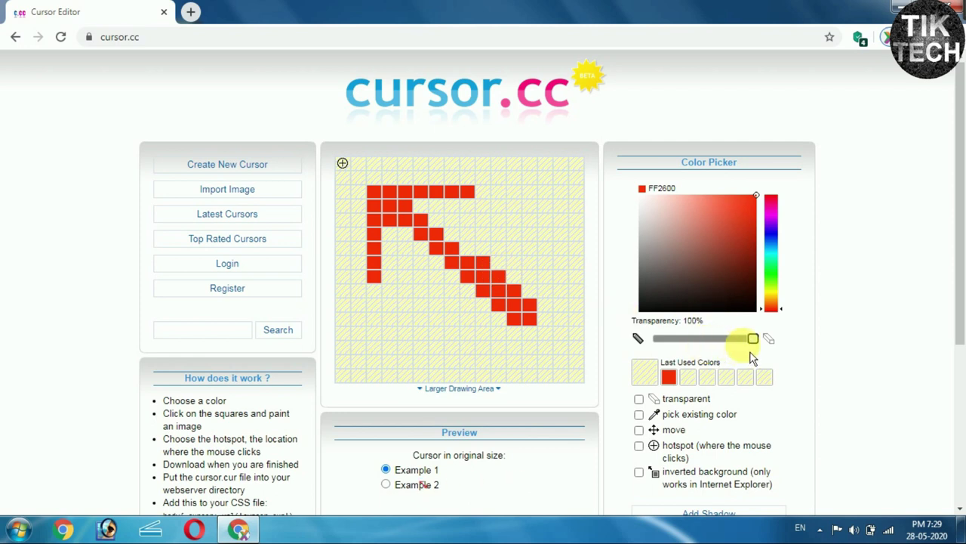
left_click_drag(754, 340, 654, 338)
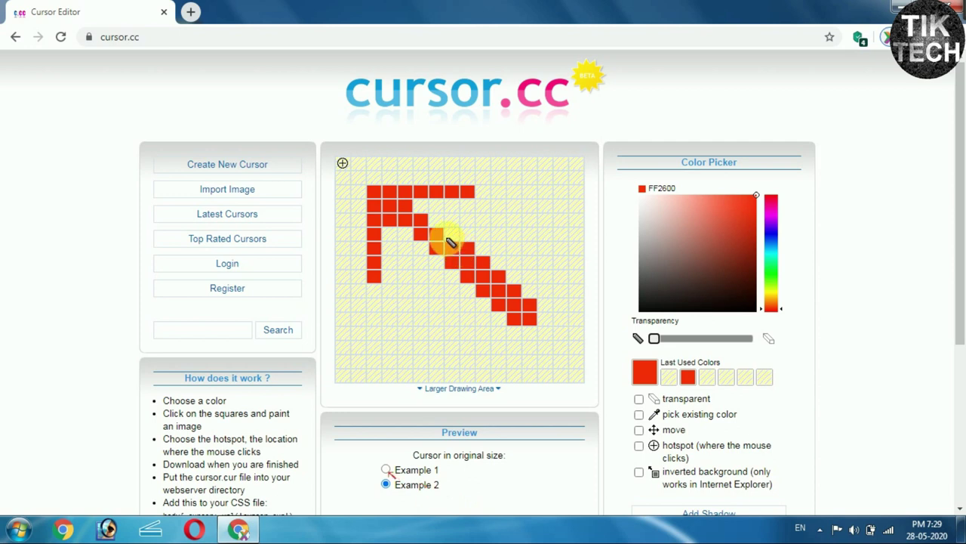
Thicken the arrow with red cells along the upper shaft and on both edges of the arrowhead
left_click_drag(451, 242, 432, 222)
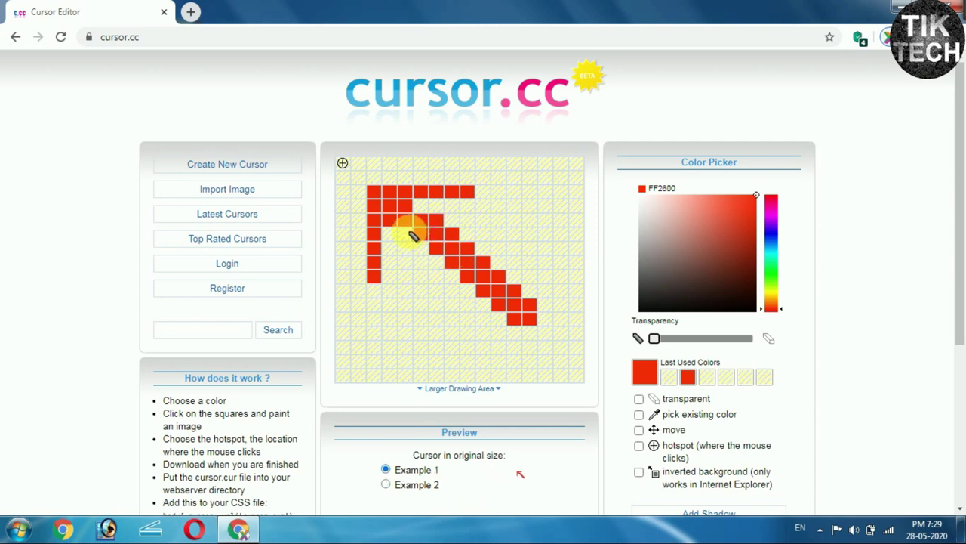
mouse_move(442, 263)
left_mouse_down()
mouse_move(387, 245)
mouse_move(385, 256)
mouse_move(386, 233)
mouse_move(392, 278)
left_mouse_up()
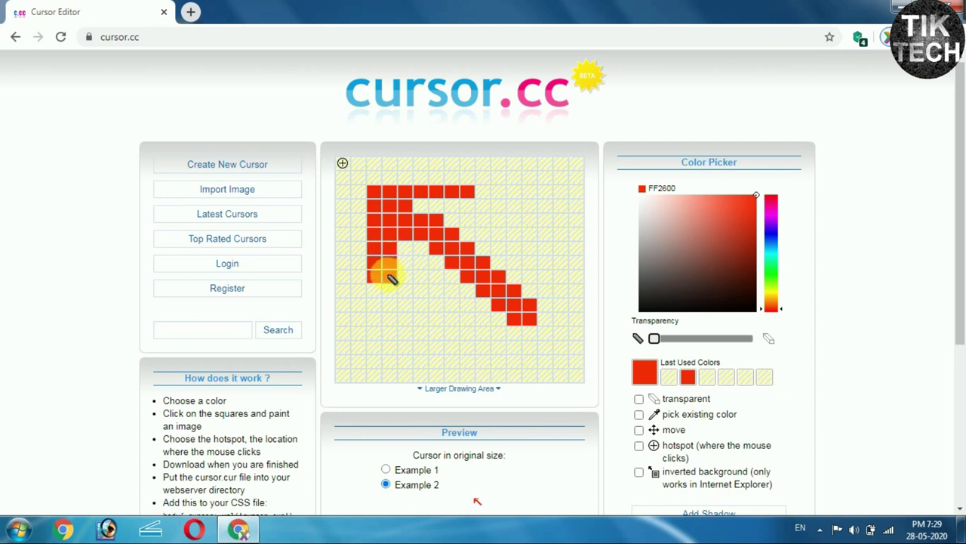
mouse_move(431, 189)
left_mouse_down()
mouse_move(425, 205)
mouse_move(457, 200)
mouse_move(443, 222)
mouse_move(433, 219)
mouse_move(479, 267)
left_mouse_up()
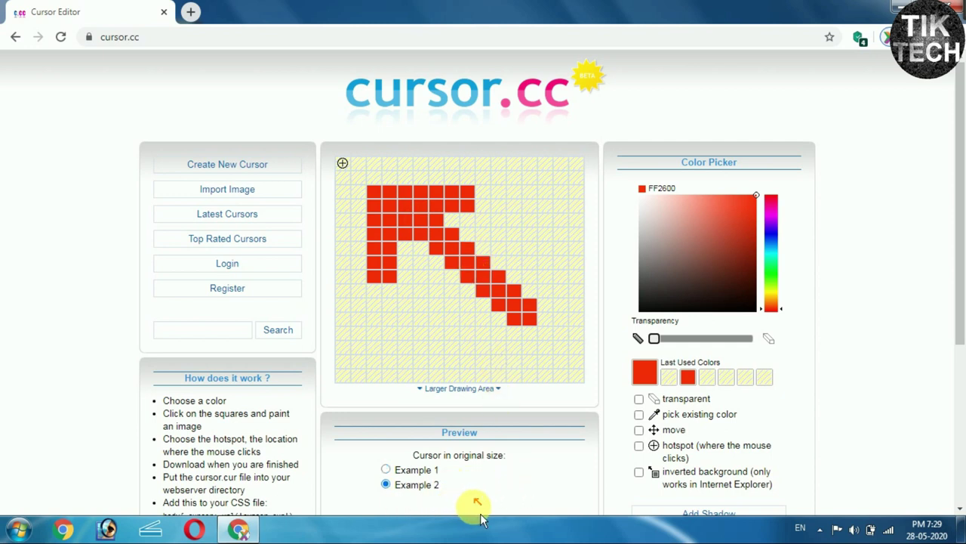
Preview the arrow cursor with Example 1 and download it as a cursor file
left_click(387, 469)
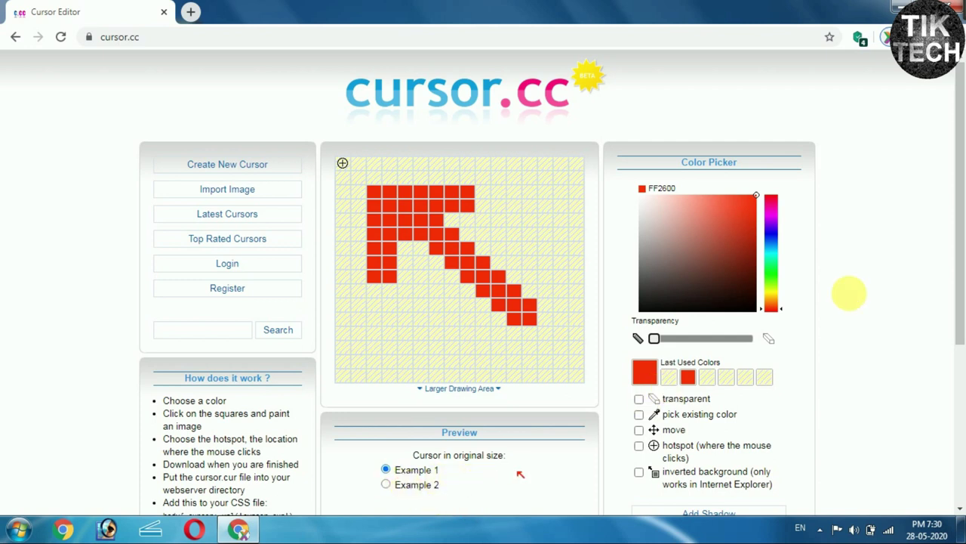
scroll(959, 240, "down", 1)
key("Down")
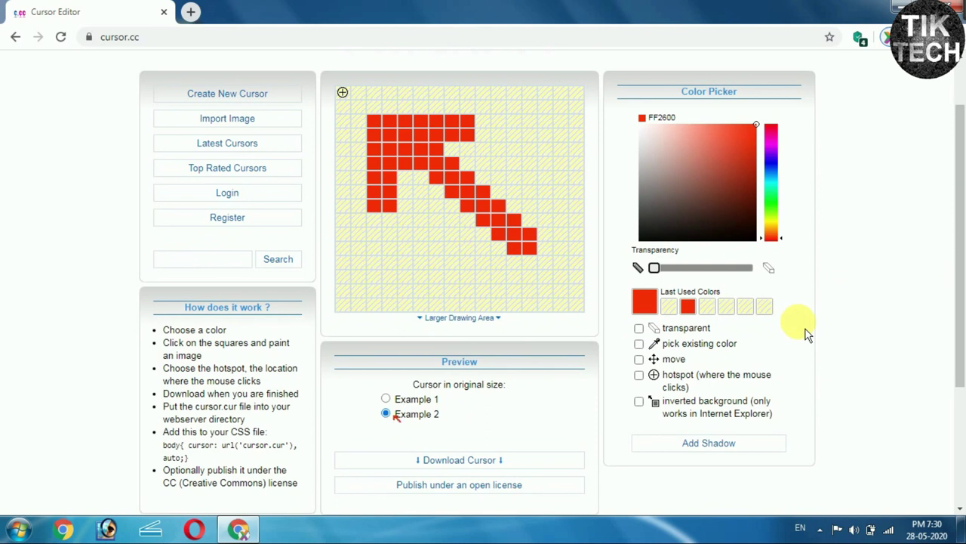
left_click(502, 462)
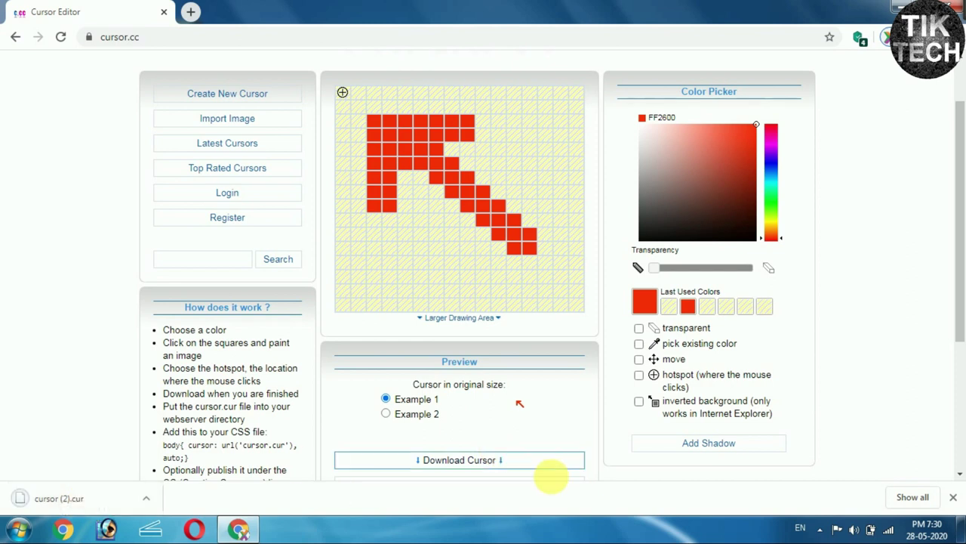
Locate the downloaded cursor (2).cur in its folder, place it on the desktop, and minimize the open windows
left_click(913, 497)
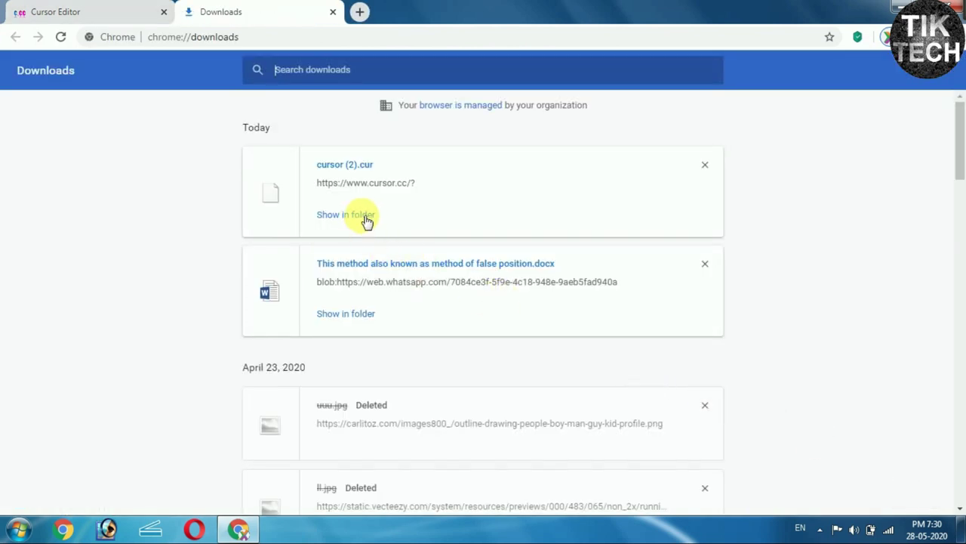
left_click(367, 217)
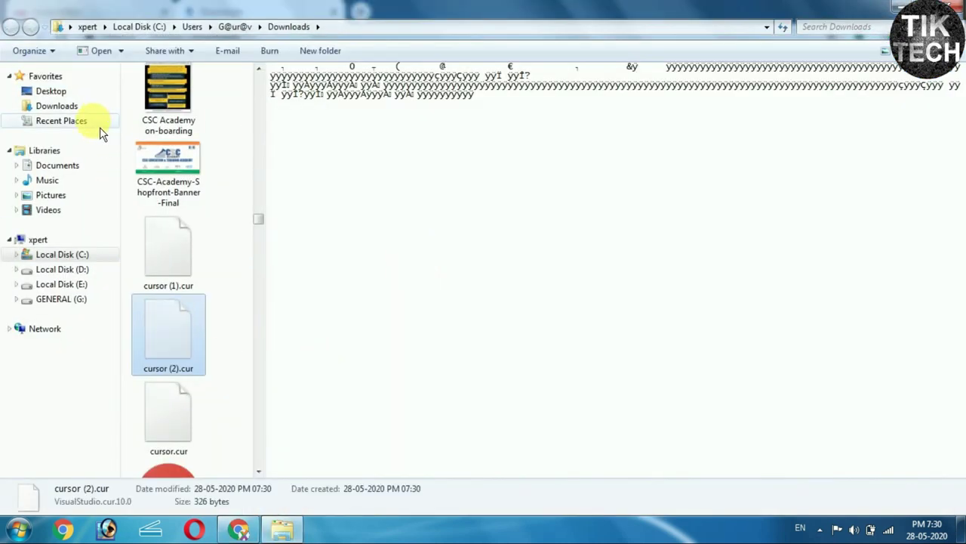
left_click(42, 92)
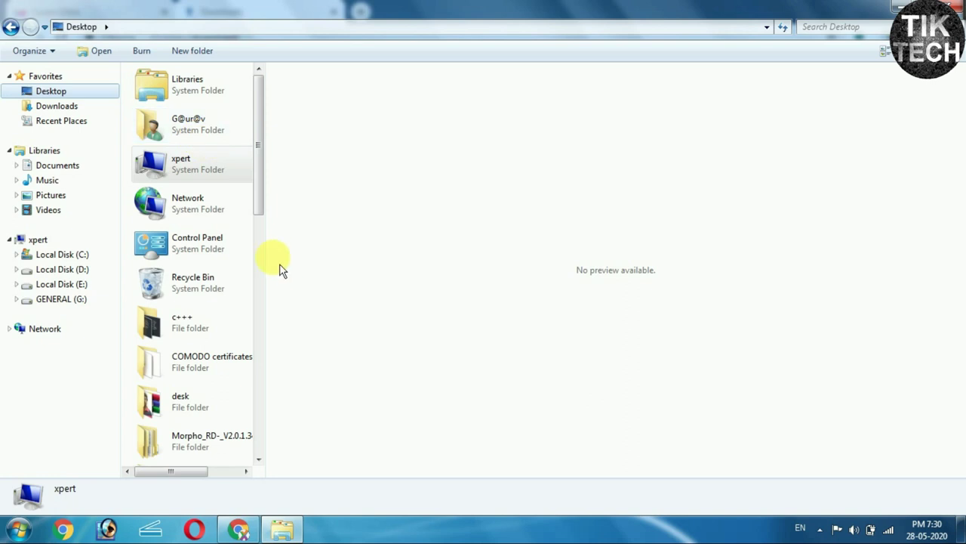
left_click_drag(270, 260, 654, 250)
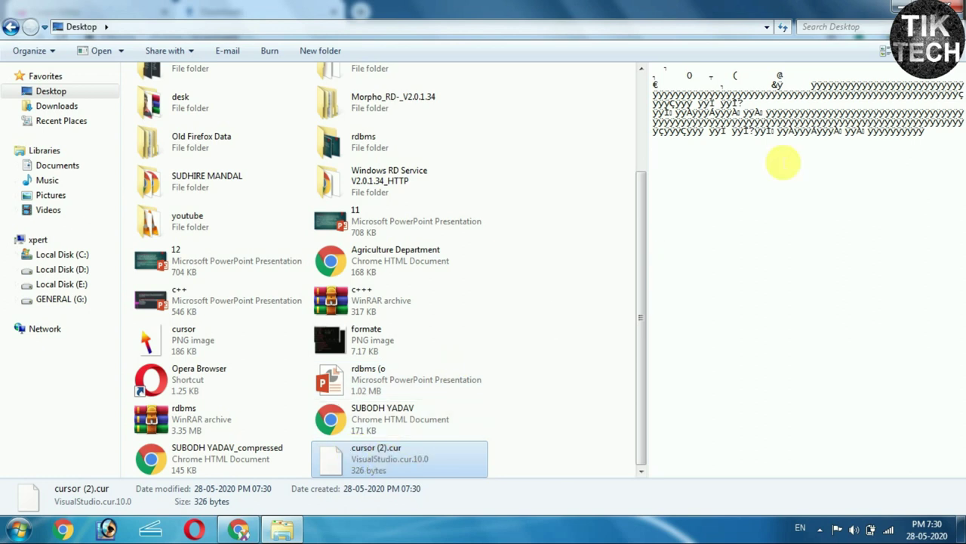
left_click(901, 4)
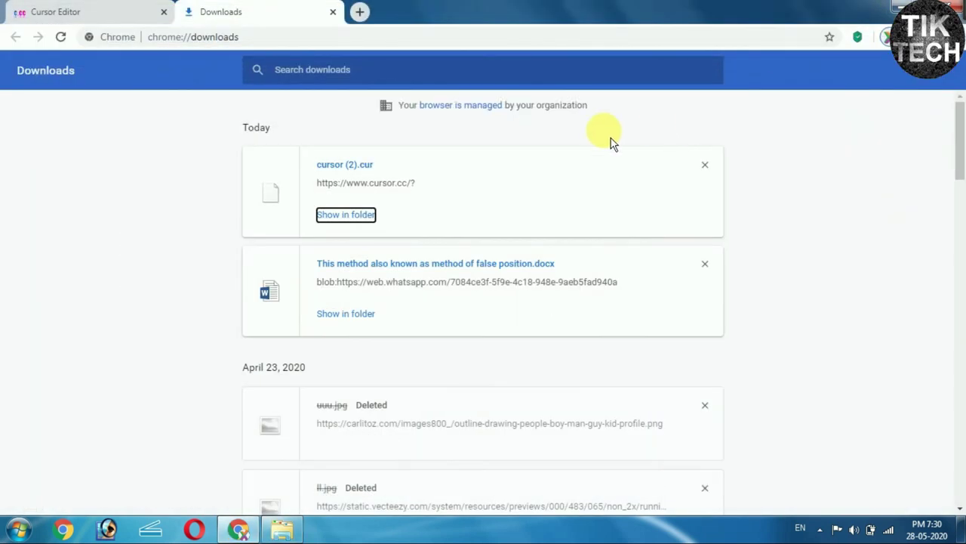
left_click(898, 7)
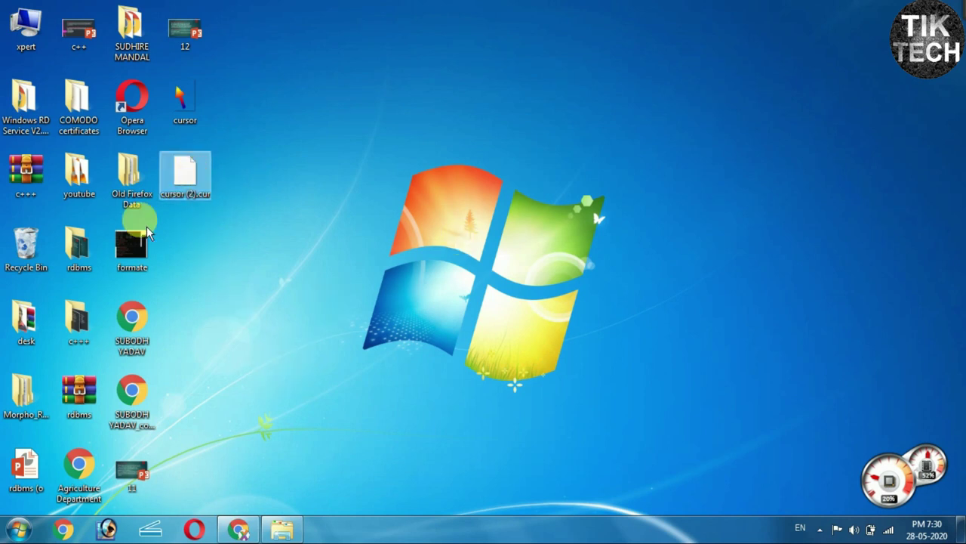
Search Windows for "mouse" and open the pointer settings in Mouse Properties
left_click(20, 529)
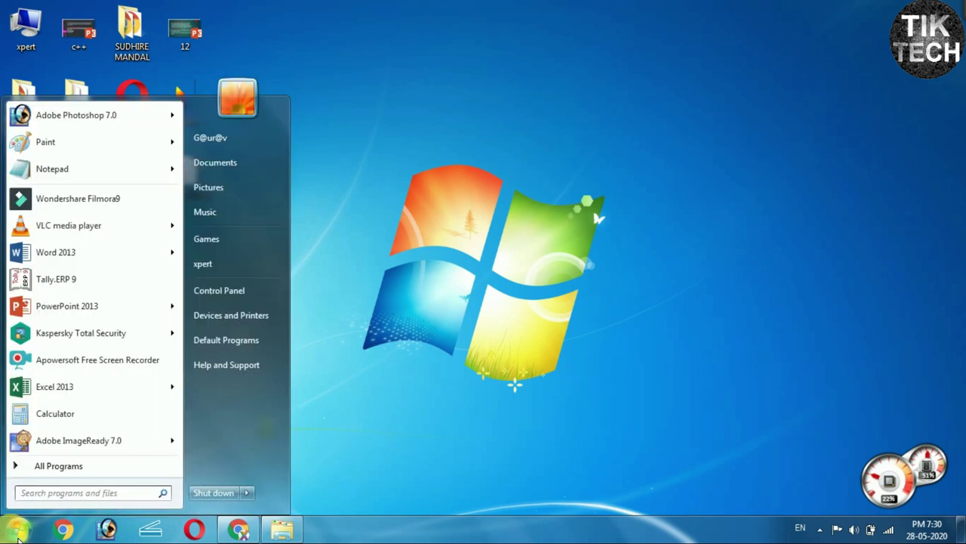
type("mouse")
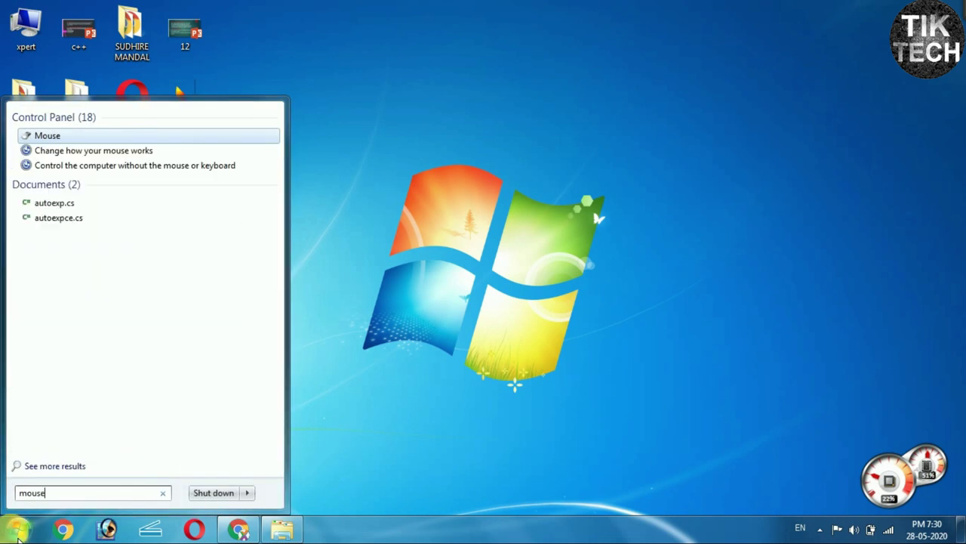
key("Return")
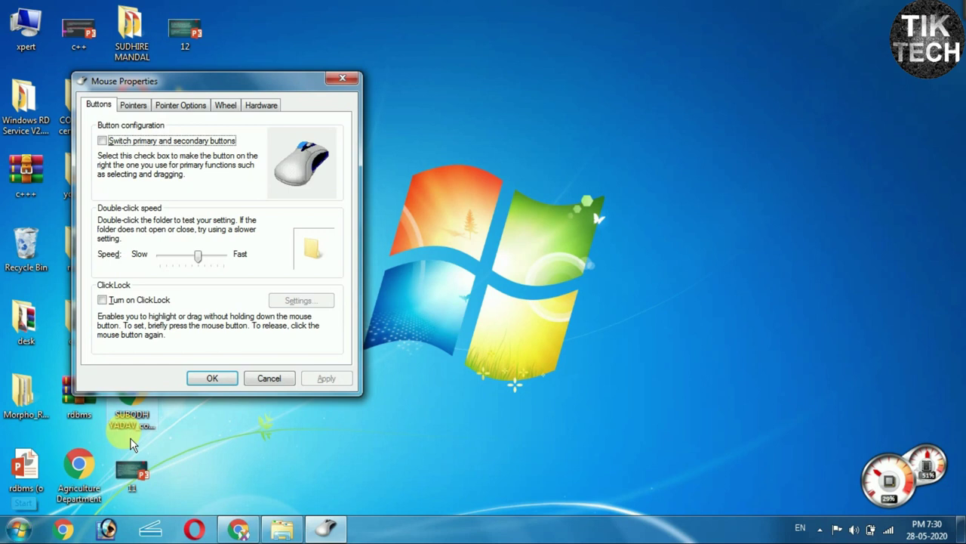
left_click(134, 106)
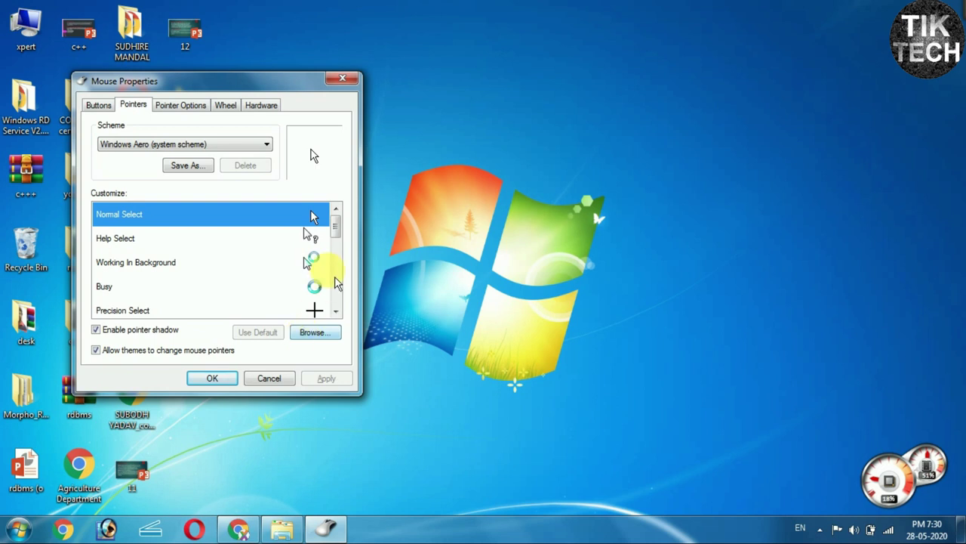
Assign cursor (2).cur from the desktop to the Normal Select pointer
left_click_drag(340, 240, 339, 302)
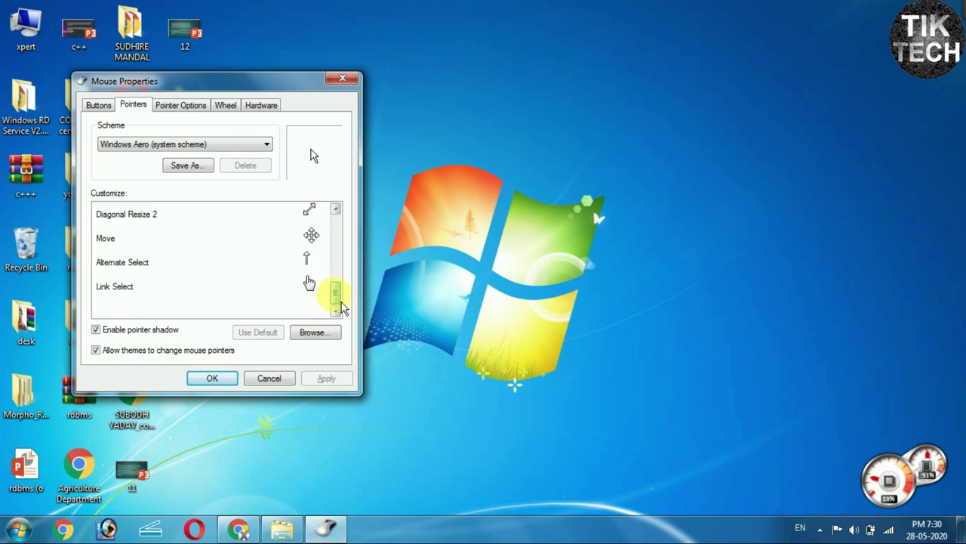
left_click(315, 338)
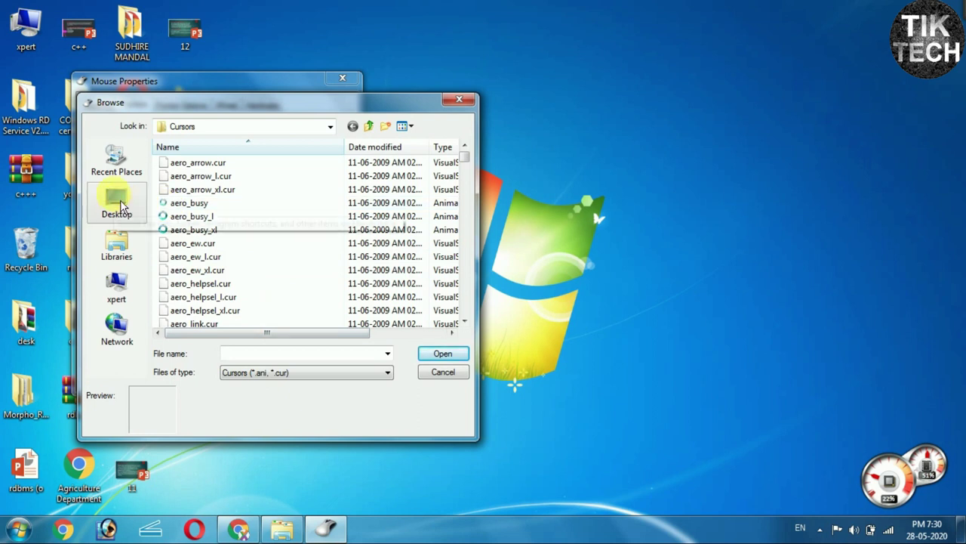
left_click(131, 203)
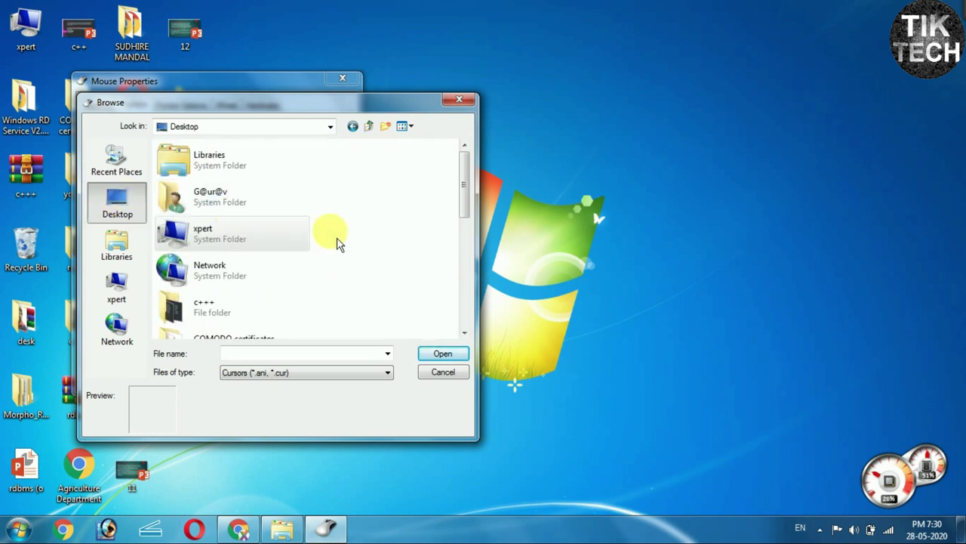
left_click_drag(469, 188, 465, 322)
left_click(237, 328)
left_click(441, 355)
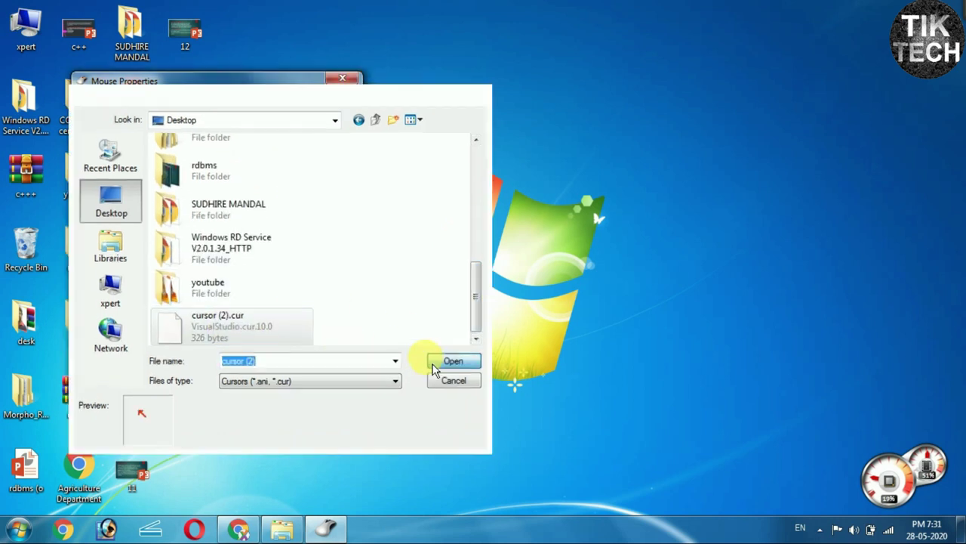
Check the previews of the Link Select and Normal Select pointers in the customize list
left_click(320, 290)
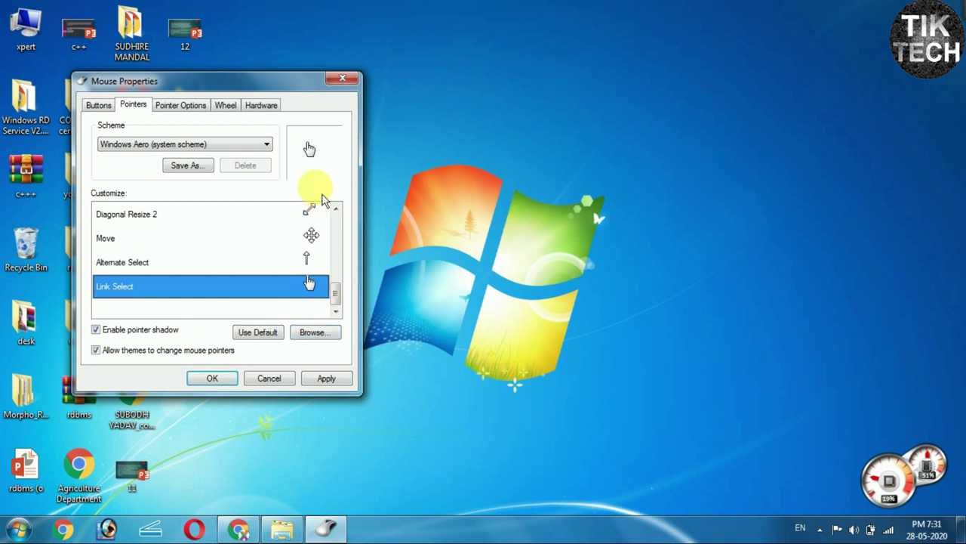
left_click_drag(344, 296, 345, 194)
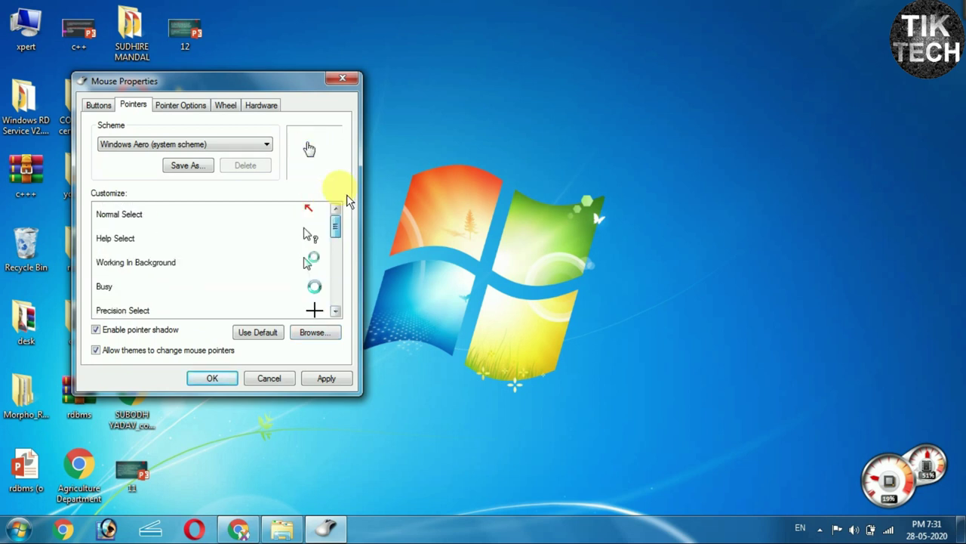
left_click(323, 216)
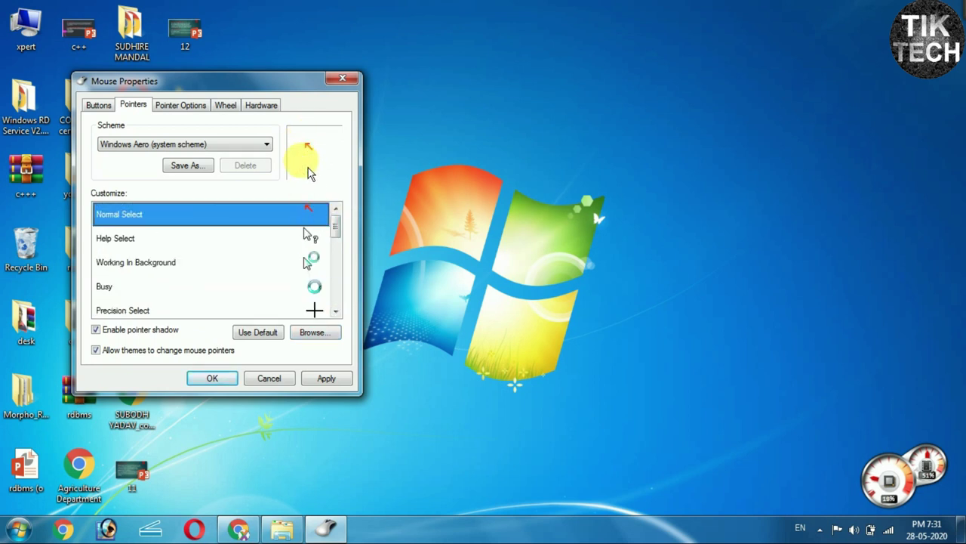
Apply the new Normal Select pointer and close Mouse Properties
left_click(323, 378)
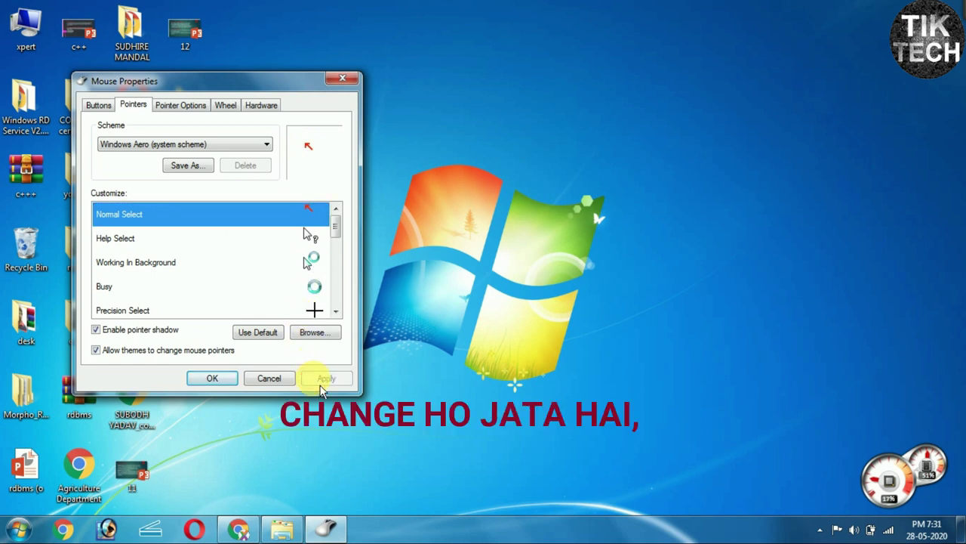
left_click(418, 71)
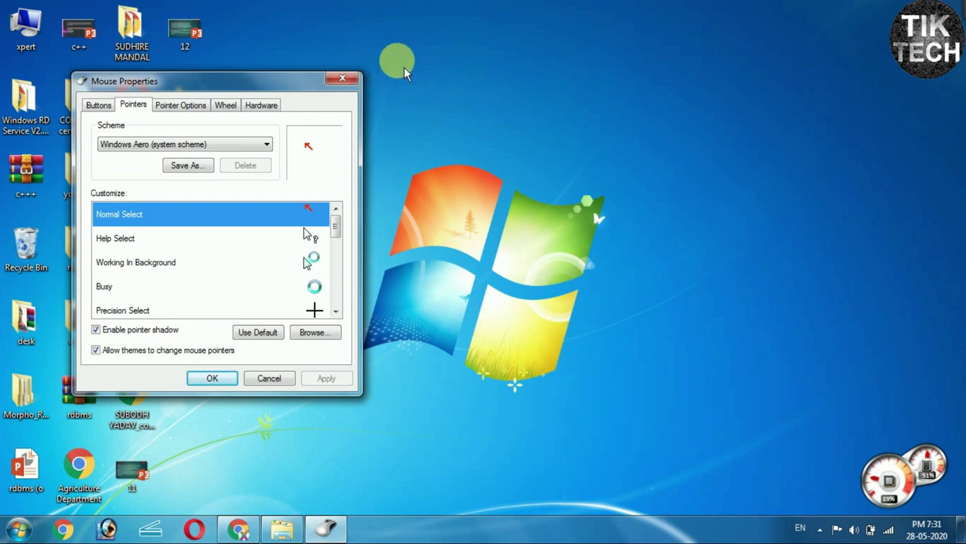
left_click(353, 81)
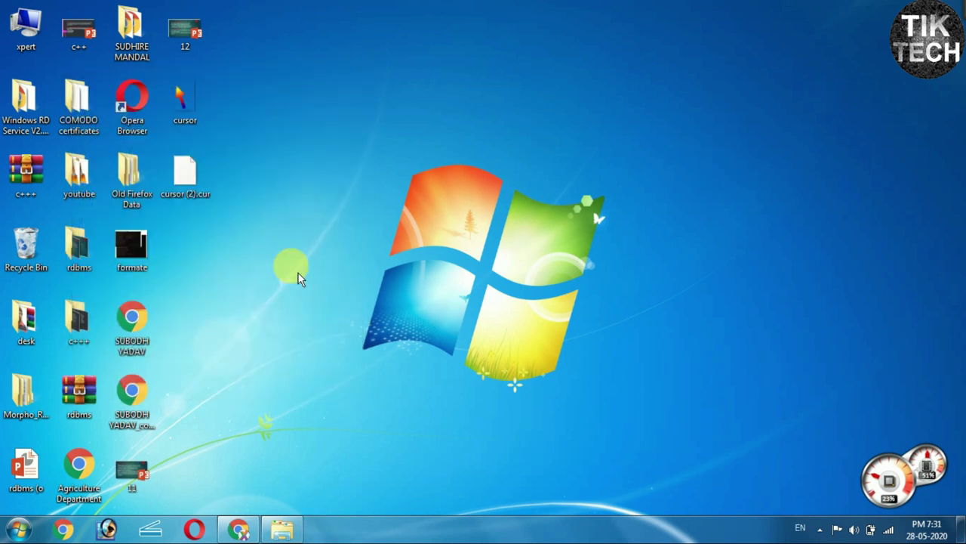
Switch to cursor.cc in Chrome, browse the latest cursors, and open and download Tower Cursor 2
left_click(240, 532)
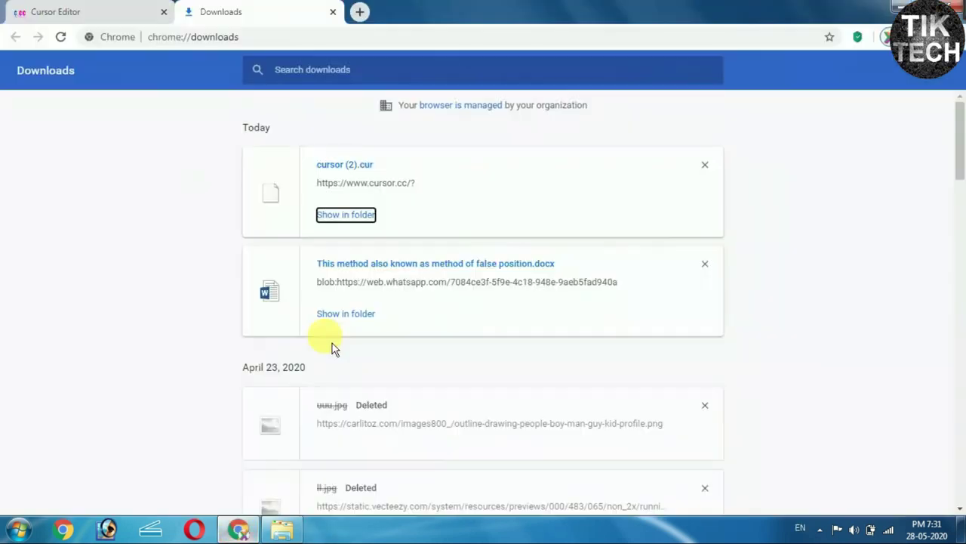
left_click(118, 6)
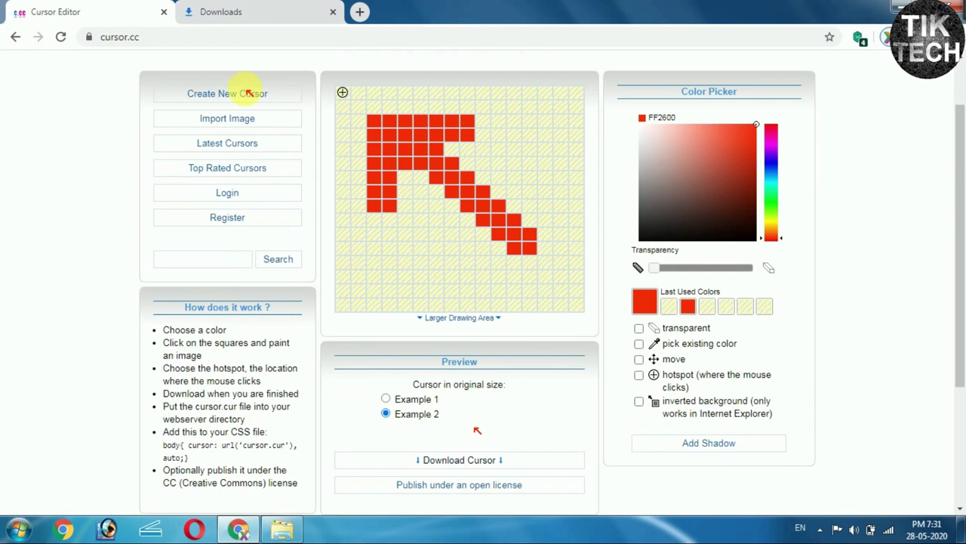
left_click(227, 144)
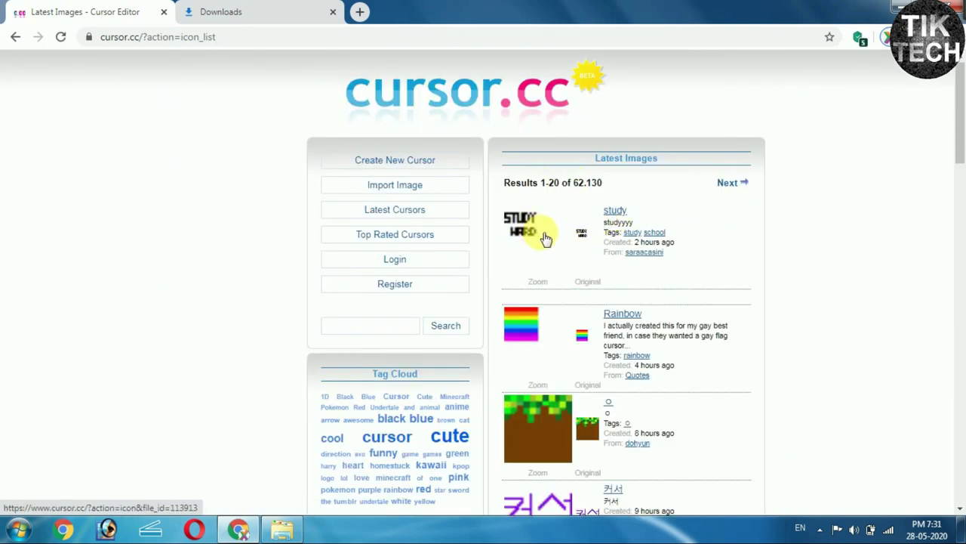
left_click_drag(956, 151, 959, 294)
left_click_drag(962, 309, 958, 446)
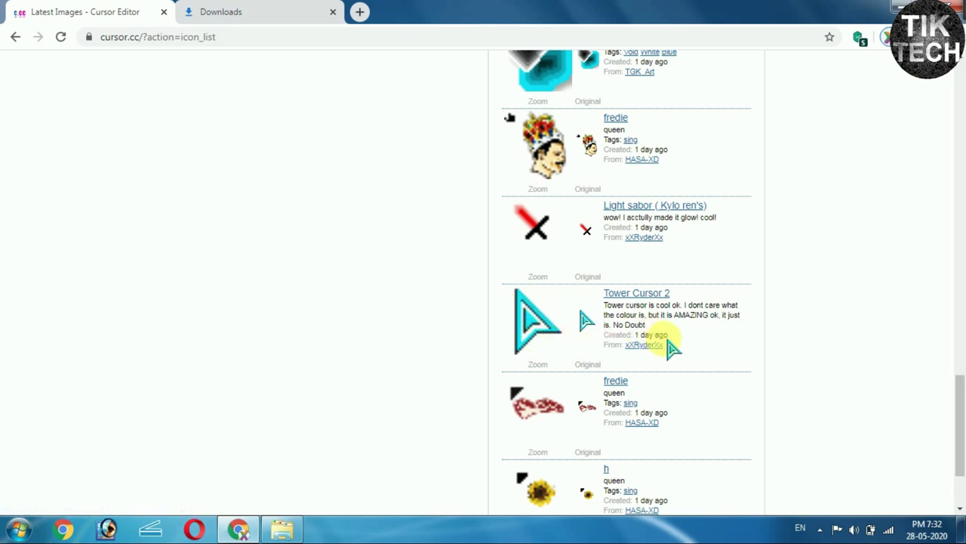
left_click(643, 296)
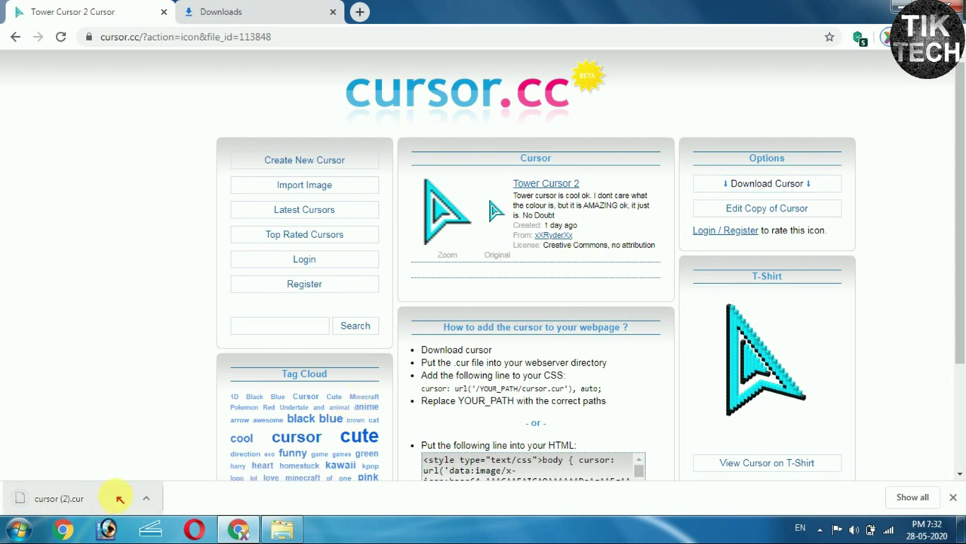
Move the newly downloaded cursor (2).cur from Downloads to the desktop, keeping both files, and clear away the open windows
left_click(913, 497)
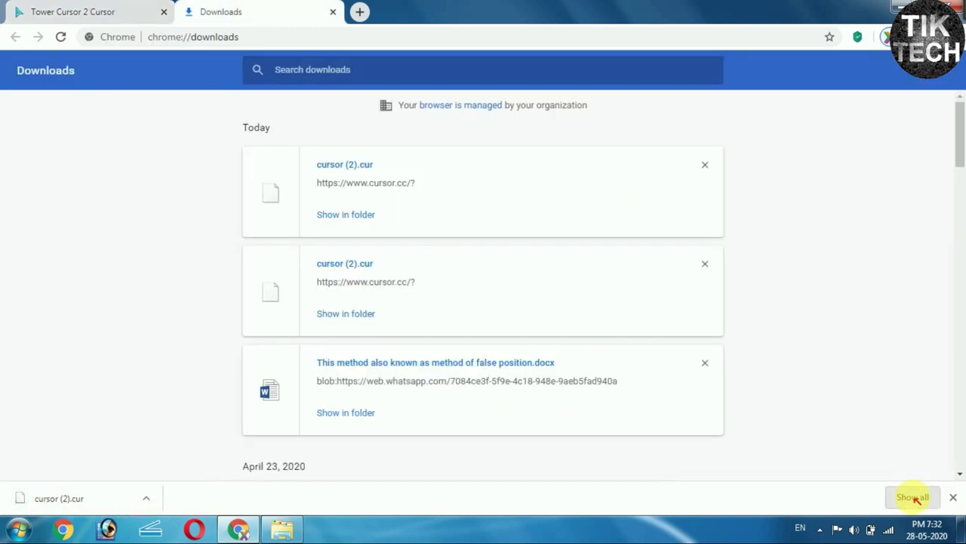
left_click(357, 216)
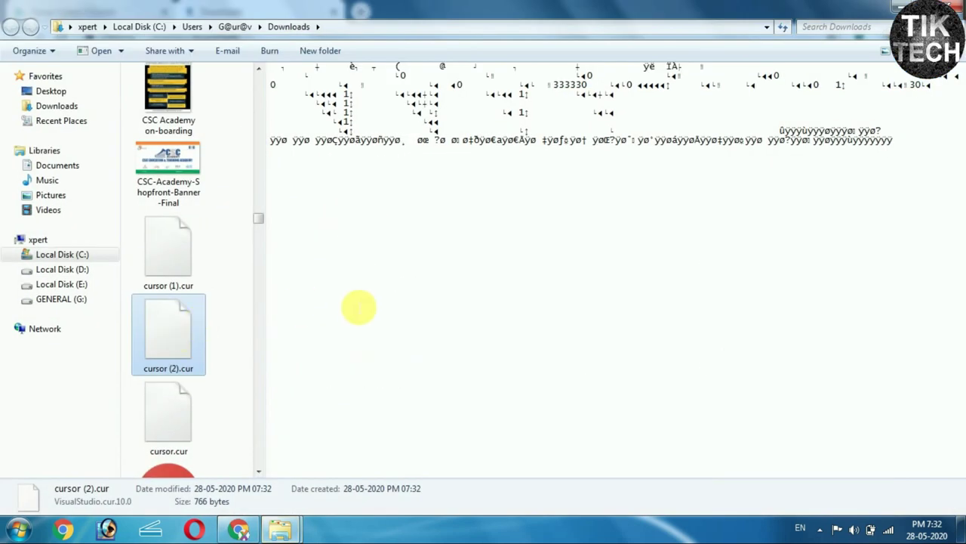
left_click(83, 93)
key("ctrl+v")
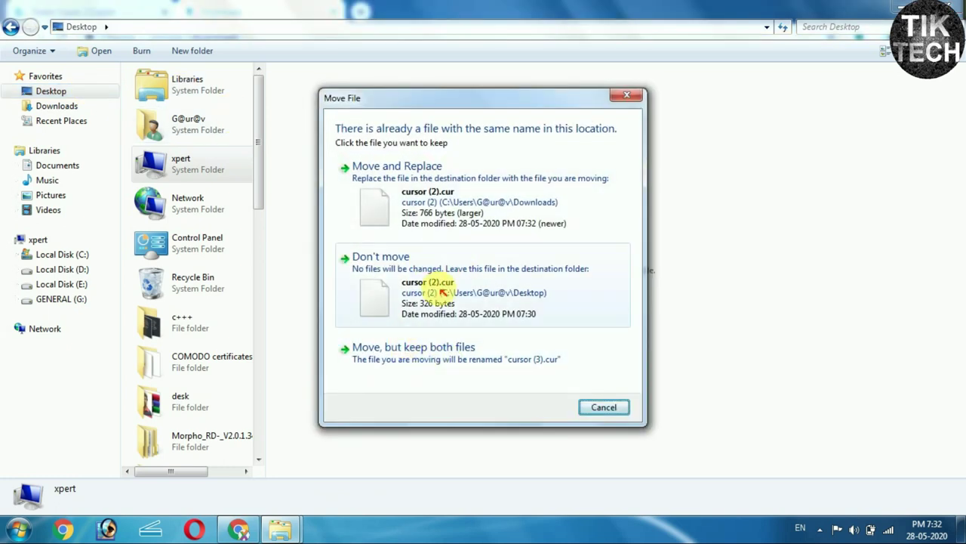
left_click(421, 352)
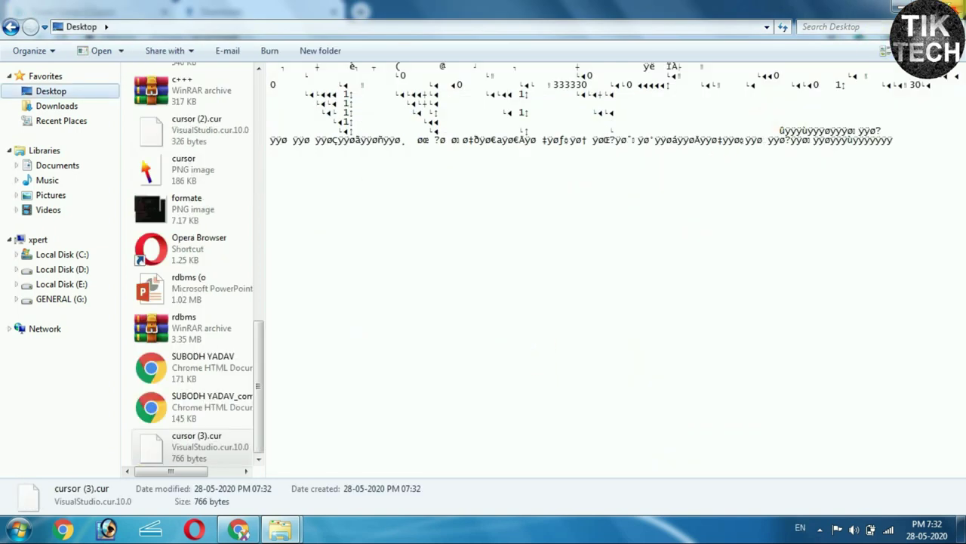
left_click(955, 8)
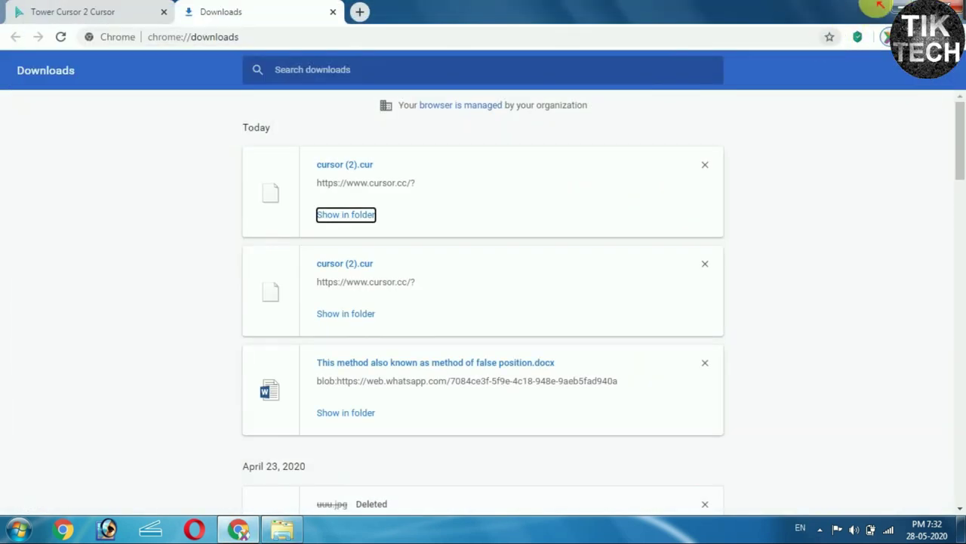
left_click(895, 9)
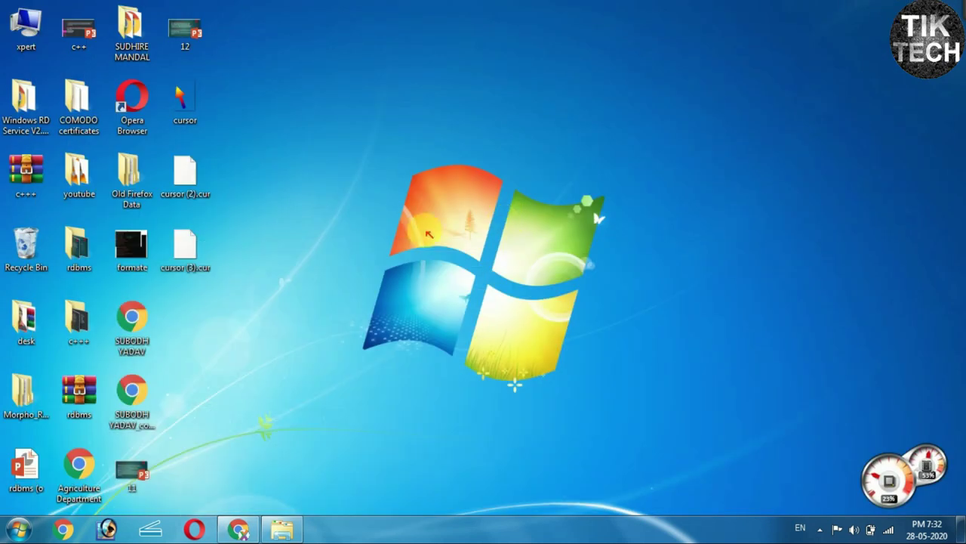
Search Windows for "mouse" and bring up the pointer settings again
left_click(19, 528)
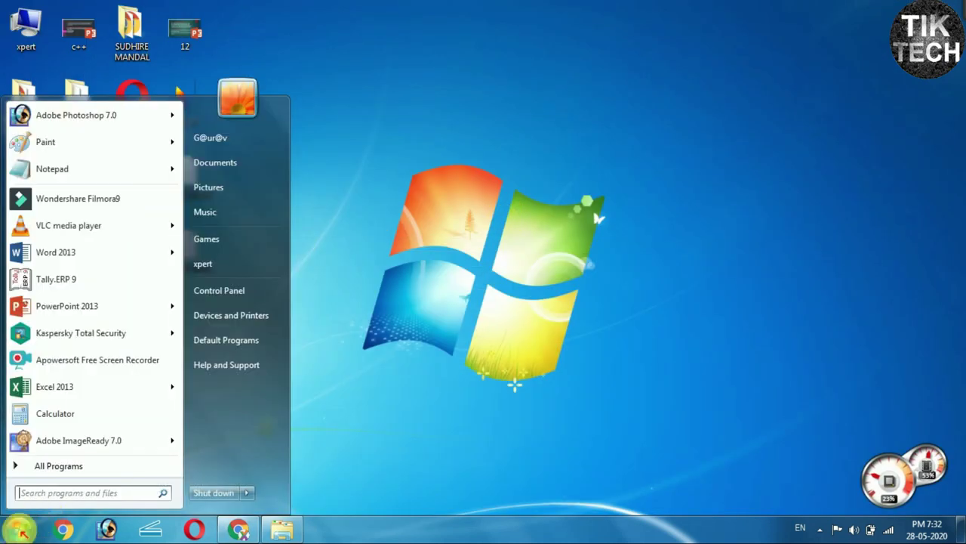
type("mo")
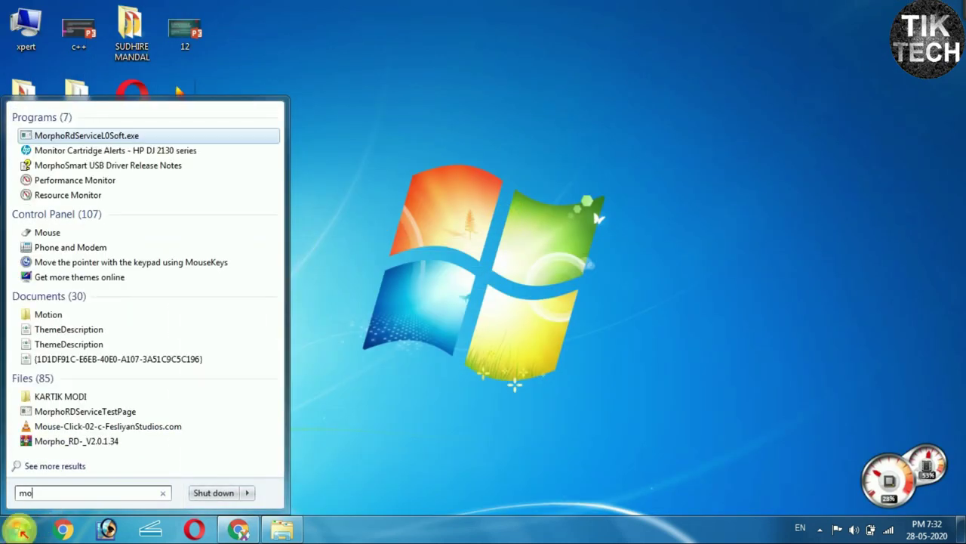
type("use")
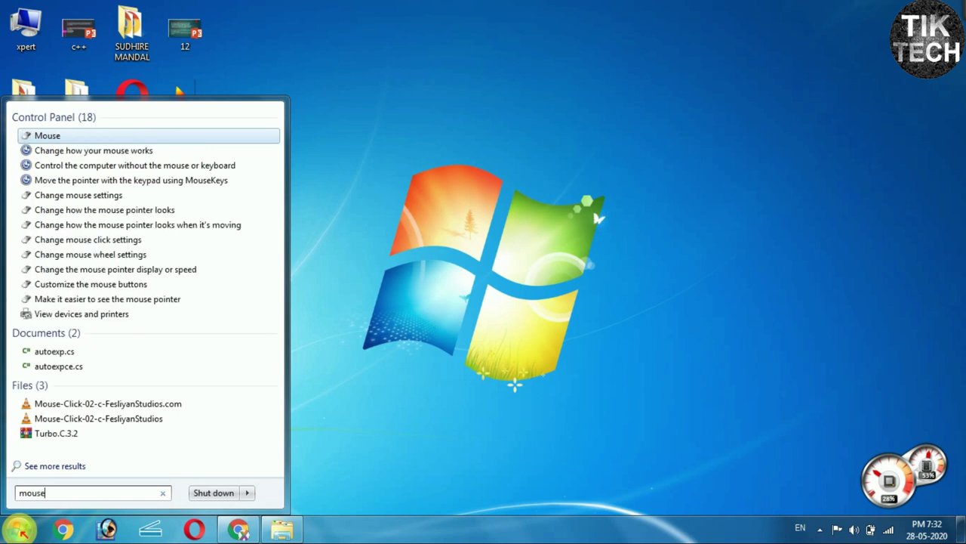
key("Return")
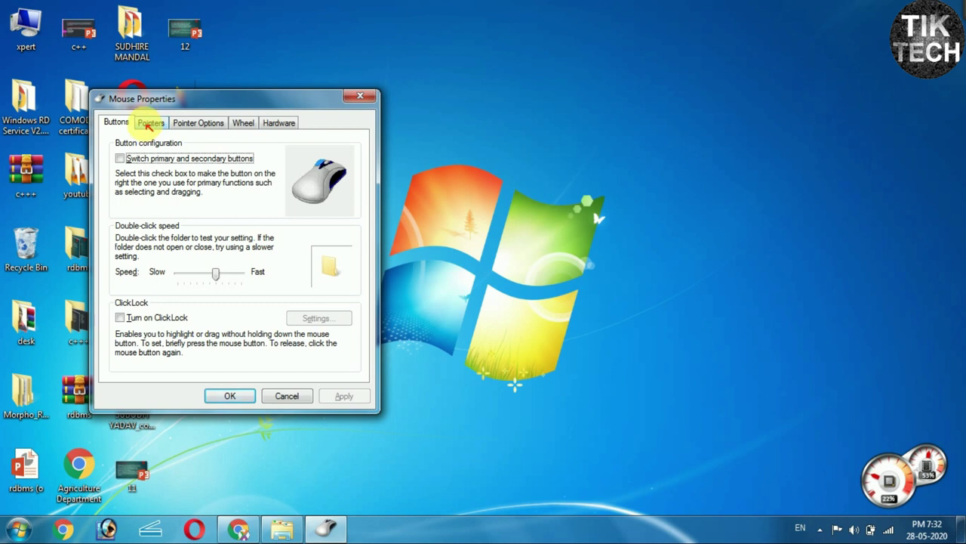
left_click(150, 123)
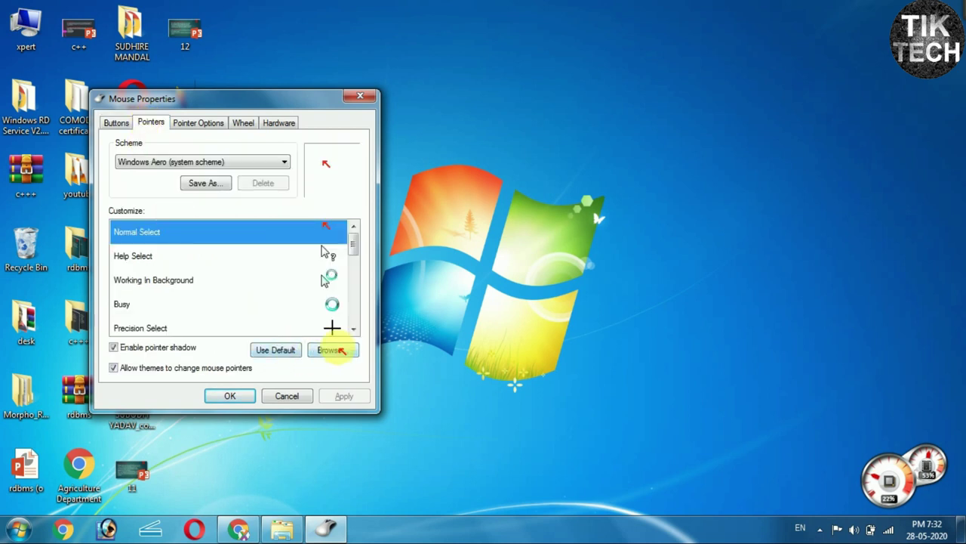
Assign cursor (3).cur from the desktop to the Normal Select pointer, apply it, and close Mouse Properties
left_click(333, 350)
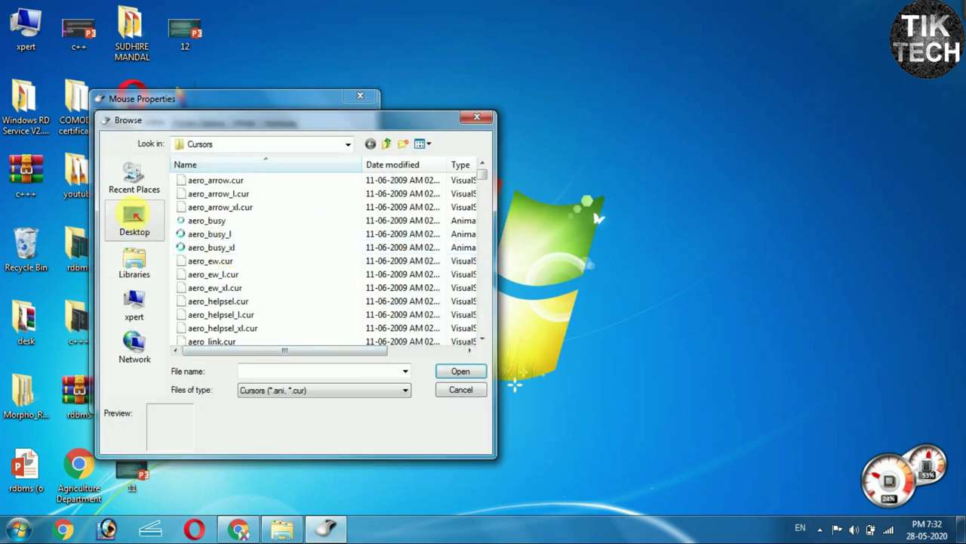
left_click(135, 215)
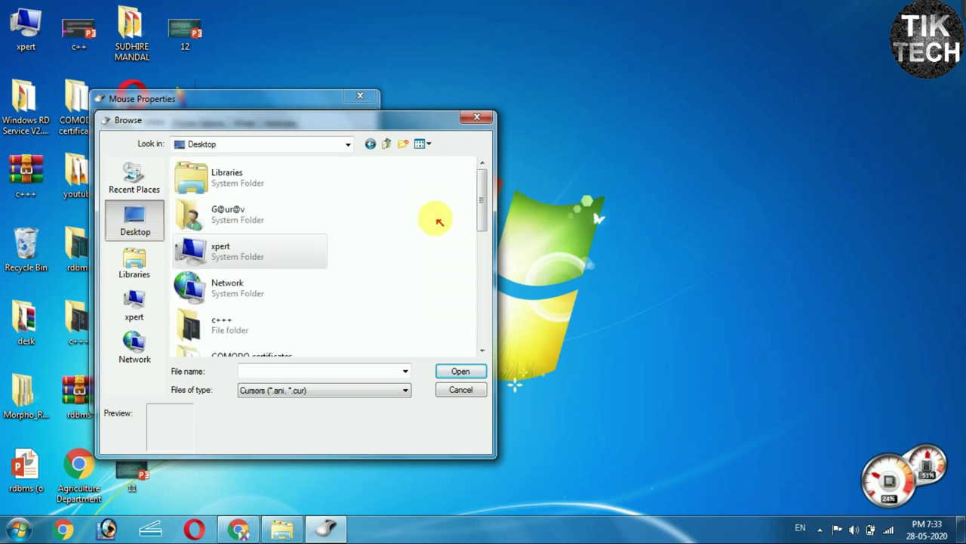
left_click_drag(484, 201, 464, 340)
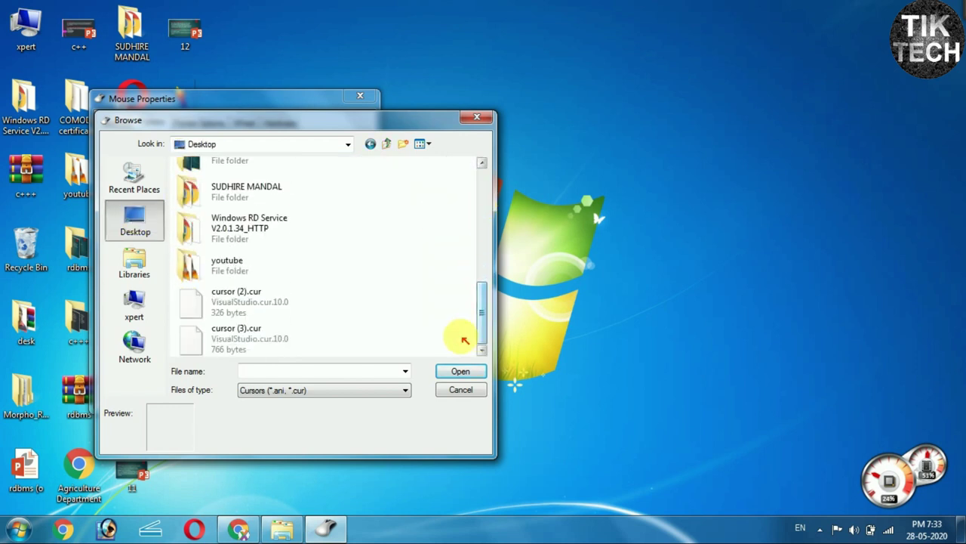
left_click(242, 341)
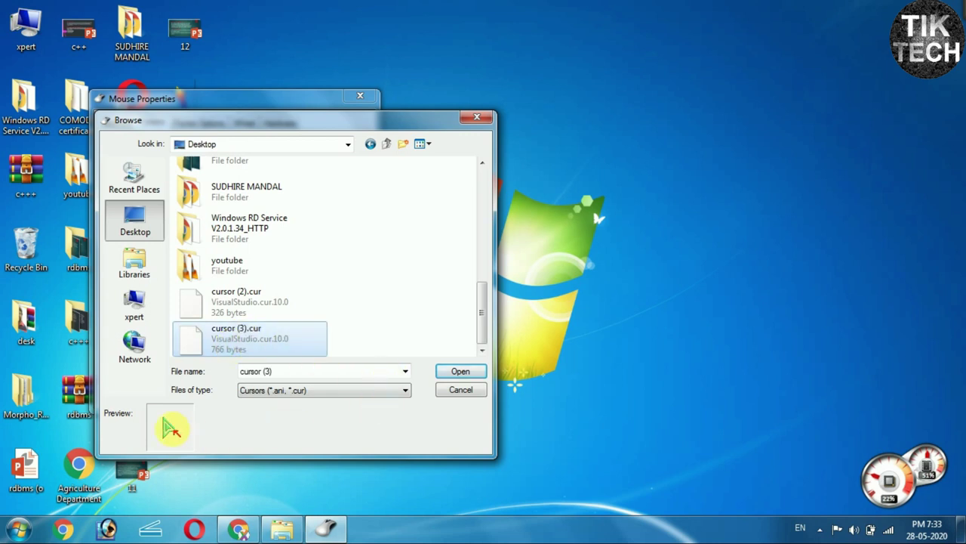
left_click(461, 371)
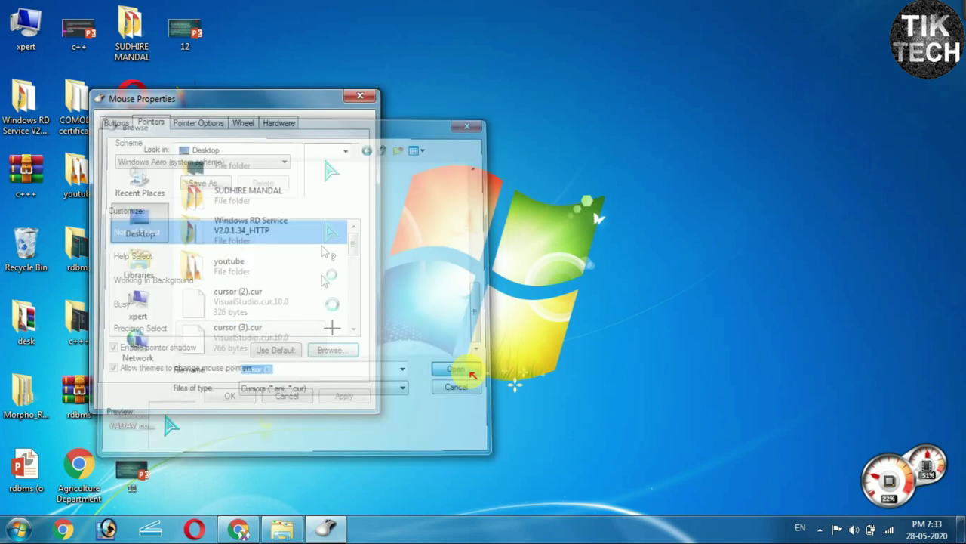
left_click(340, 396)
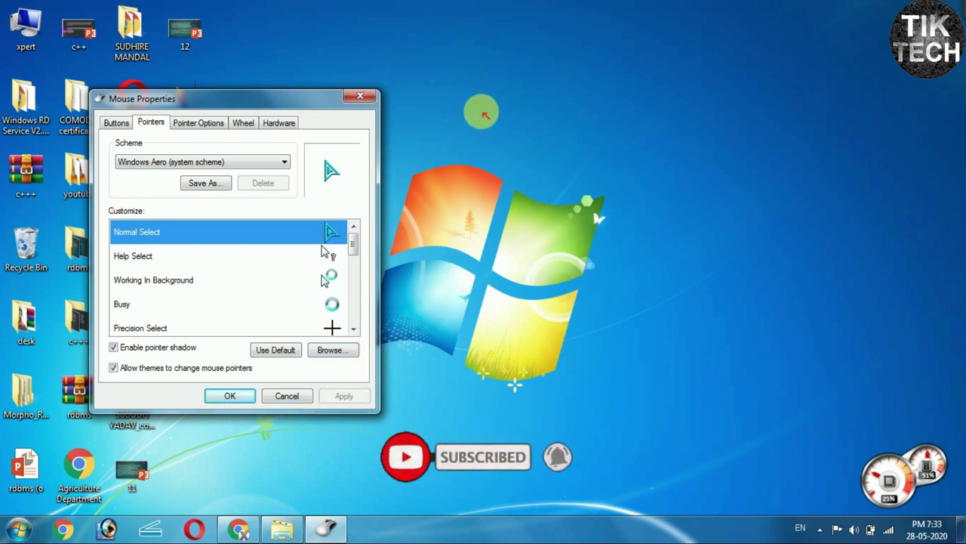
left_click(240, 394)
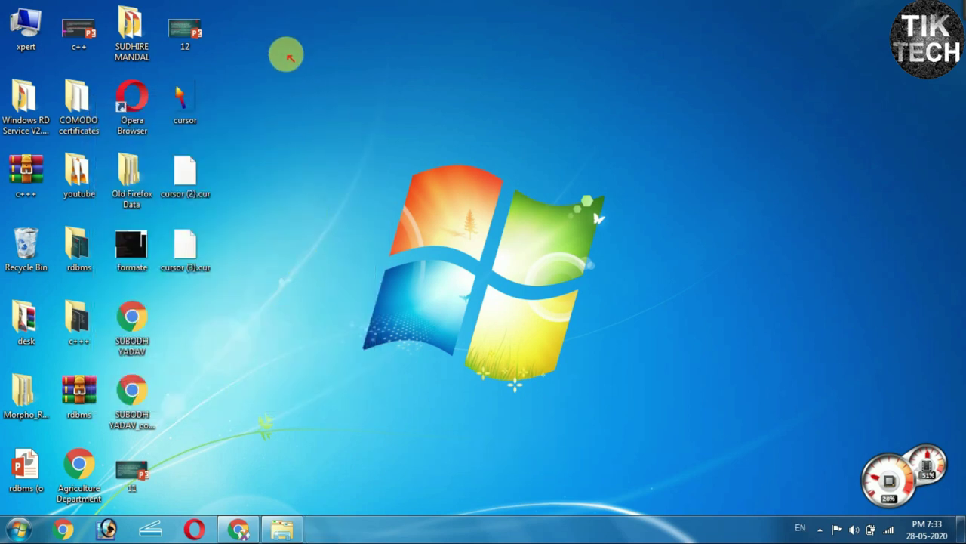
Switch back to cursor.cc in Chrome and open its Import Image page
left_click(181, 98)
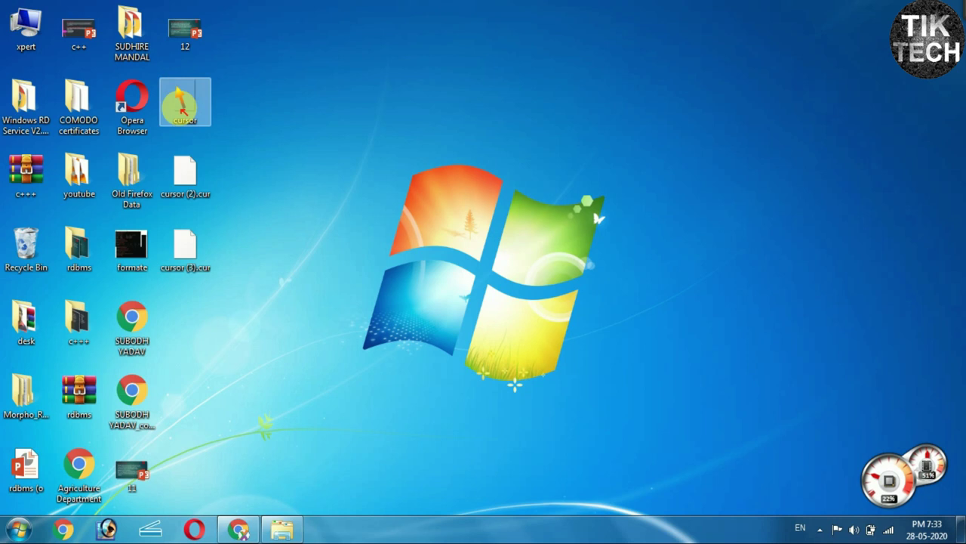
left_click(225, 117)
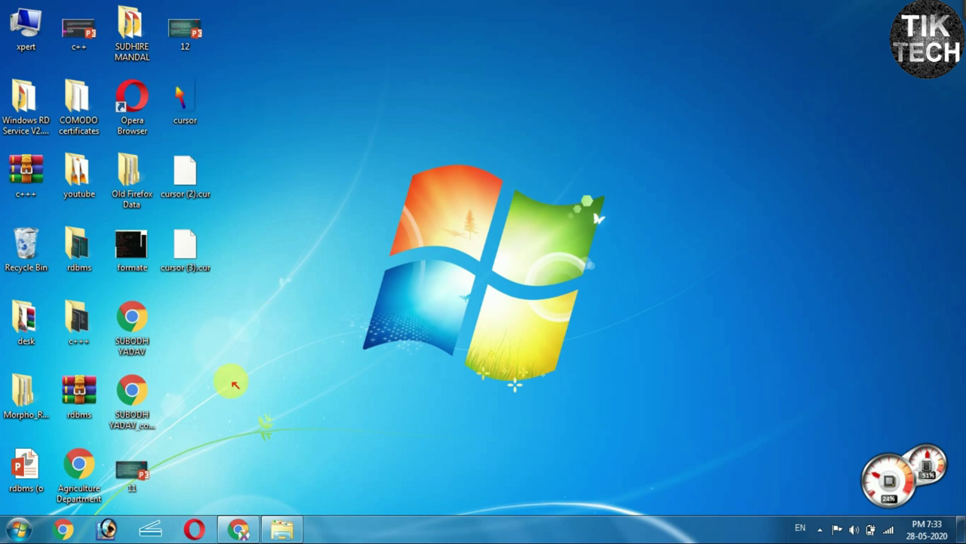
left_click(232, 521)
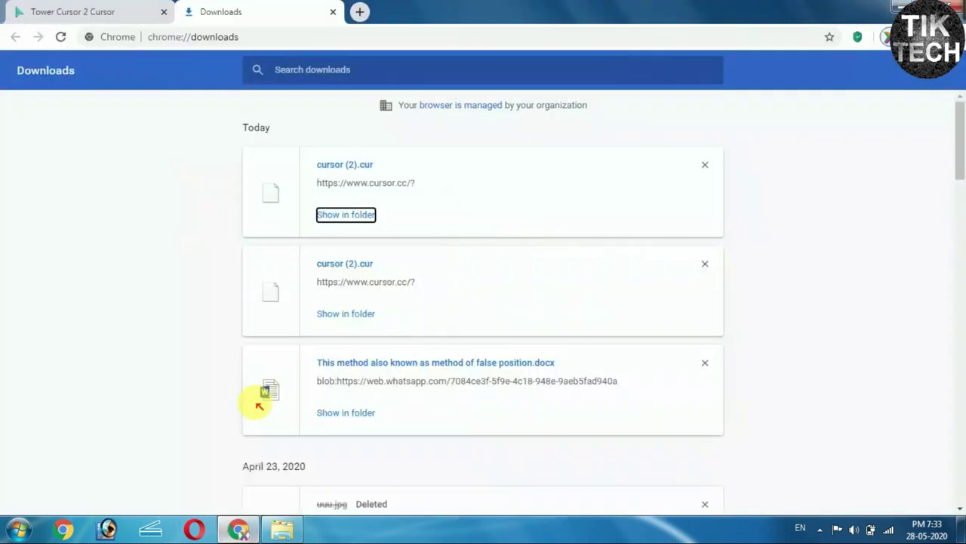
left_click(125, 15)
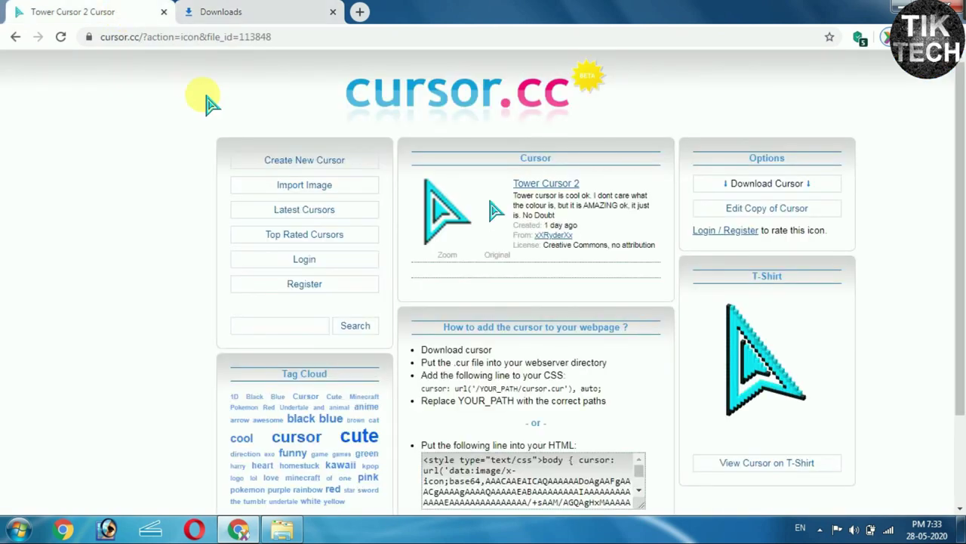
left_click(303, 186)
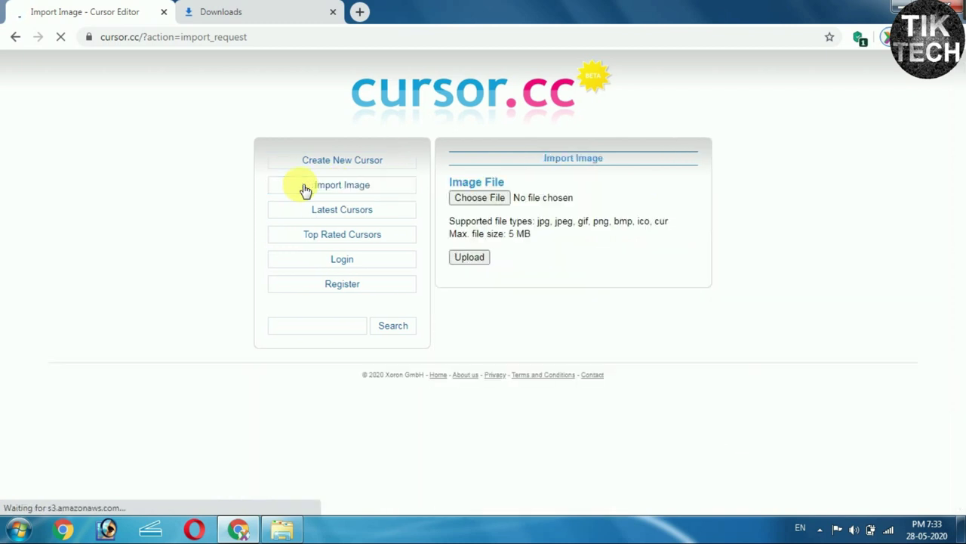
Choose the cursor.png image from the desktop as the image file and upload it to the cursor editor
left_click(478, 198)
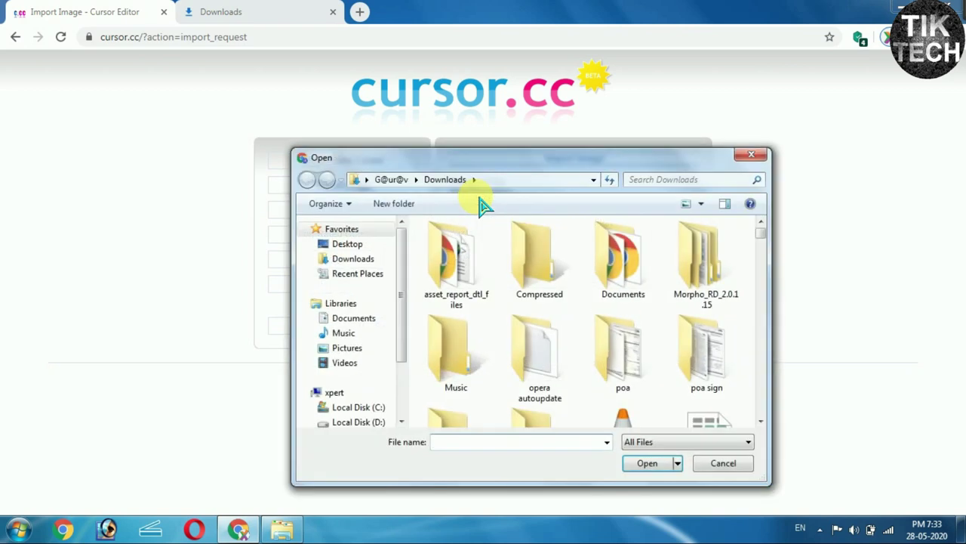
left_click(351, 244)
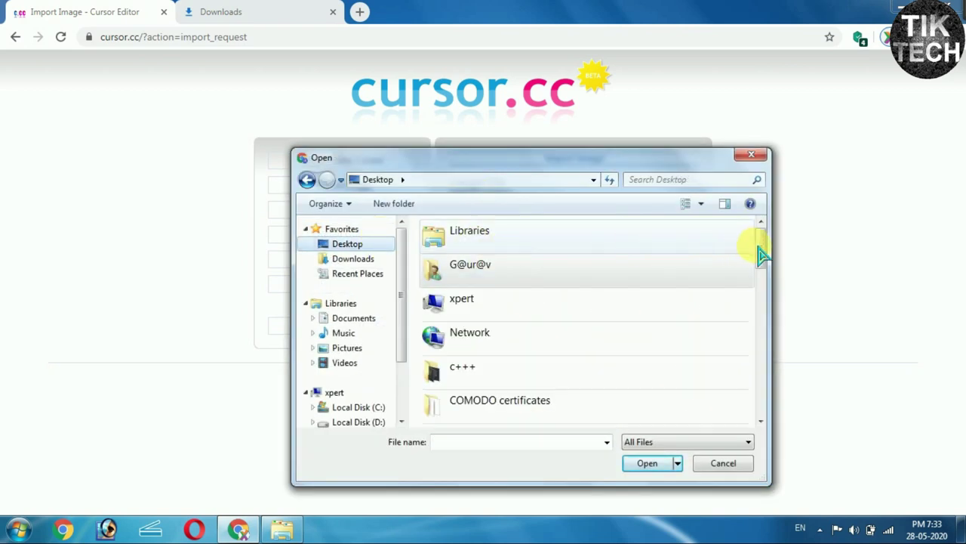
scroll(761, 279, "down", 3)
left_click_drag(762, 298, 755, 388)
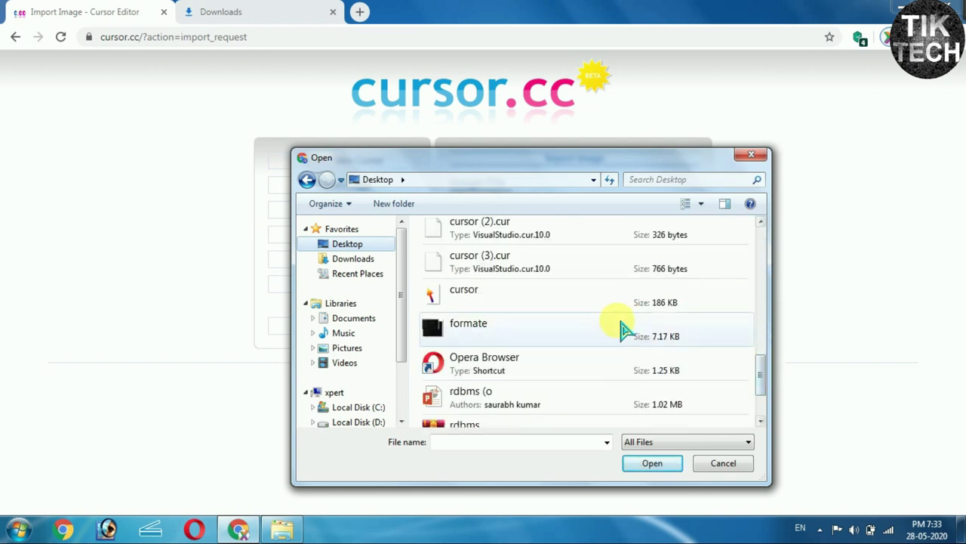
left_click(570, 302)
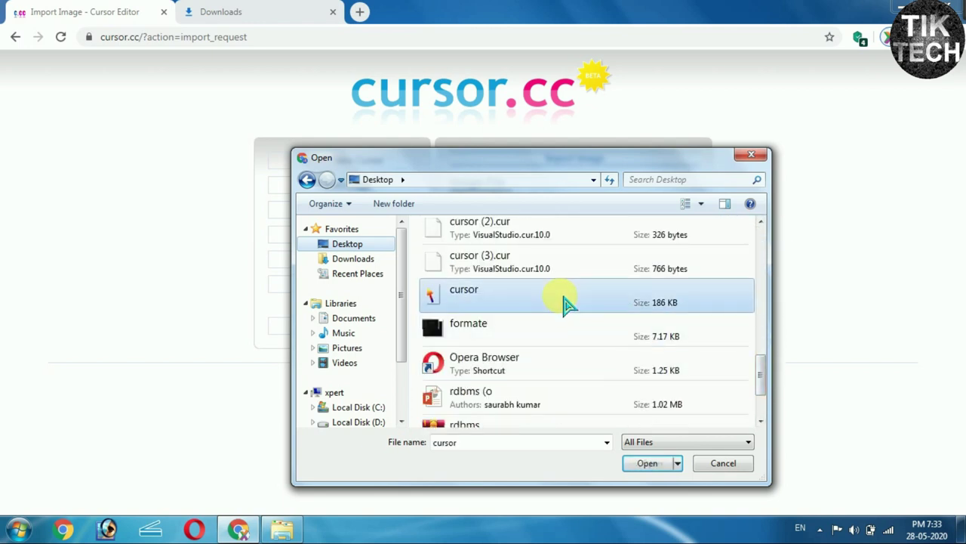
left_click(647, 462)
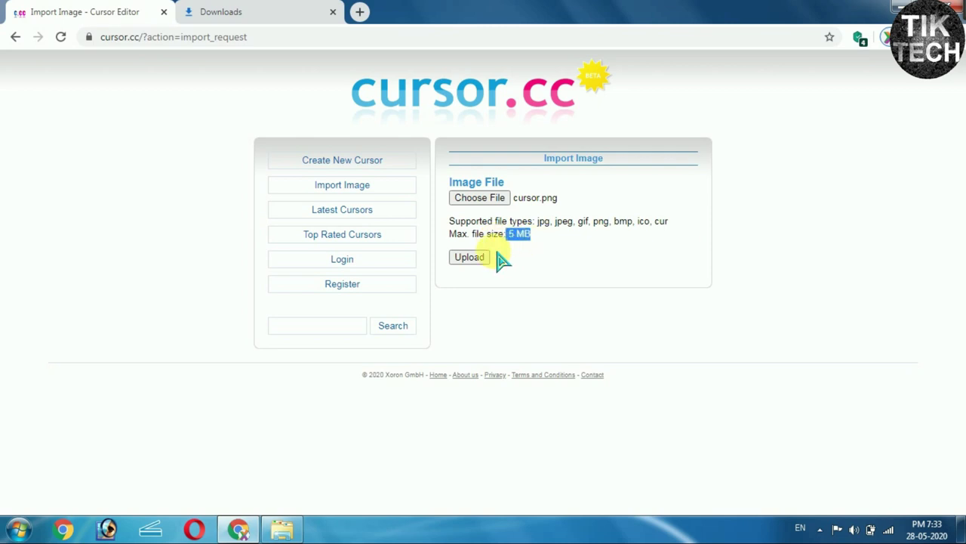
left_click(469, 257)
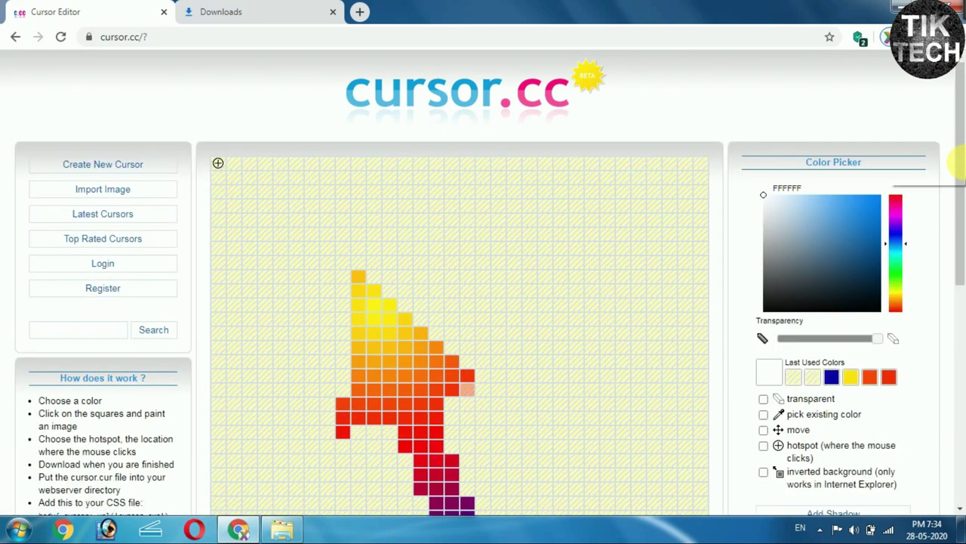
Retouch the imported arrow's head, erasing stray edge squares with 100% transparency and filling squares along its right edge in red FF2700
left_click_drag(956, 160, 957, 203)
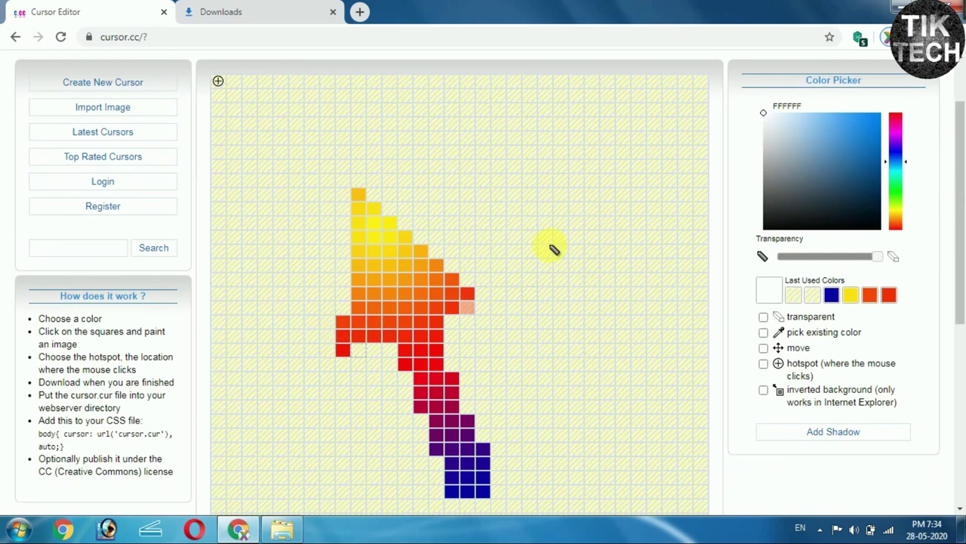
mouse_move(887, 260)
left_mouse_down()
mouse_move(902, 259)
mouse_move(835, 253)
mouse_move(872, 259)
left_mouse_up()
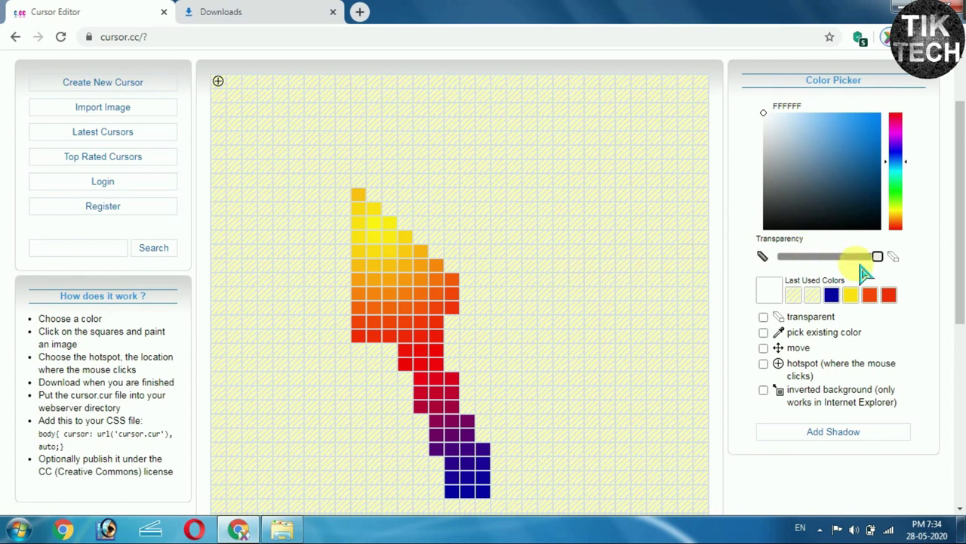
left_click(890, 296)
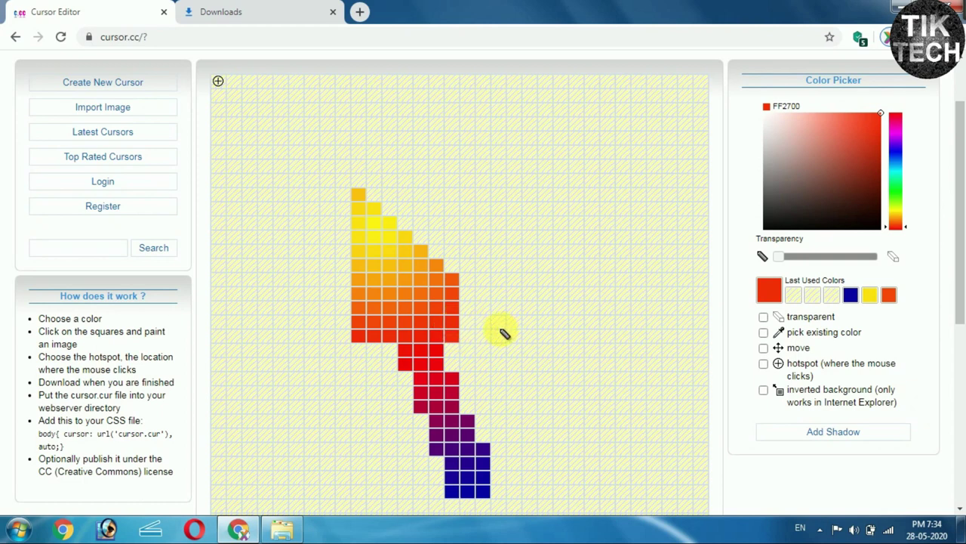
left_click_drag(474, 337, 468, 290)
left_click_drag(781, 256, 891, 257)
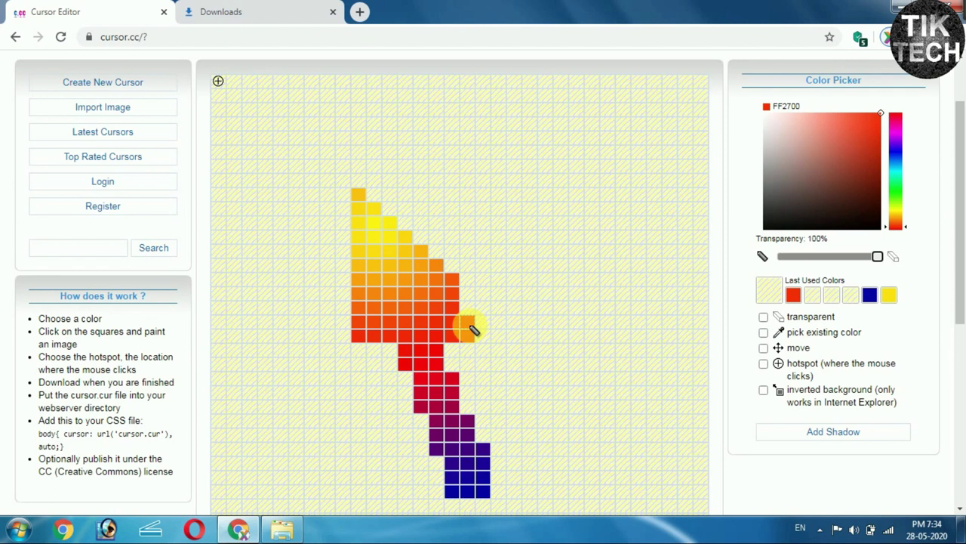
Download the edited cursor and show the newest cursor (2).cur in its download folder
left_click_drag(962, 193, 961, 314)
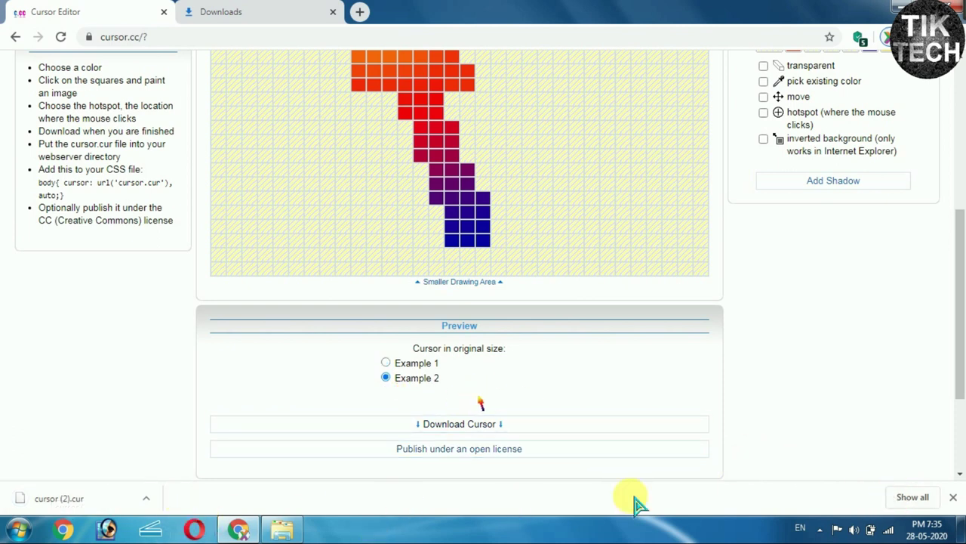
left_click(905, 496)
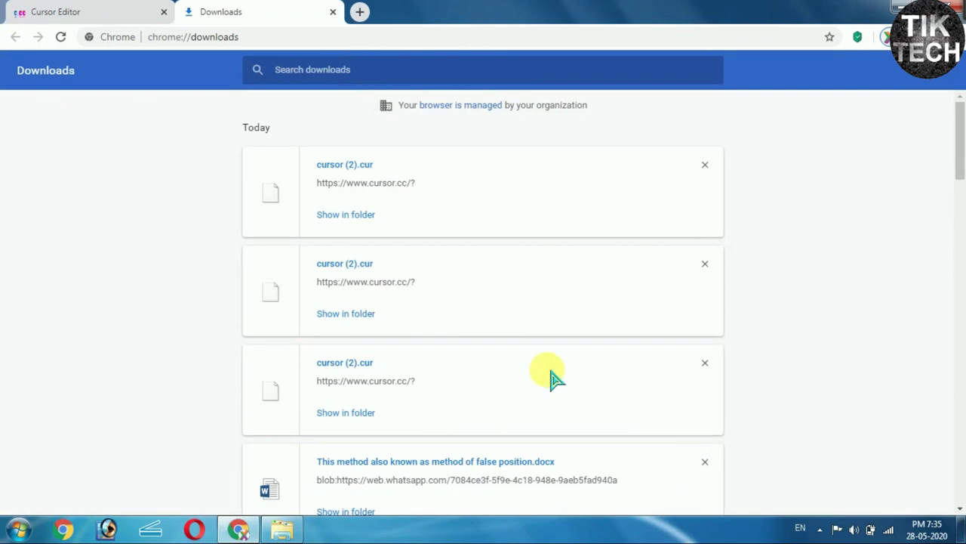
left_click(361, 216)
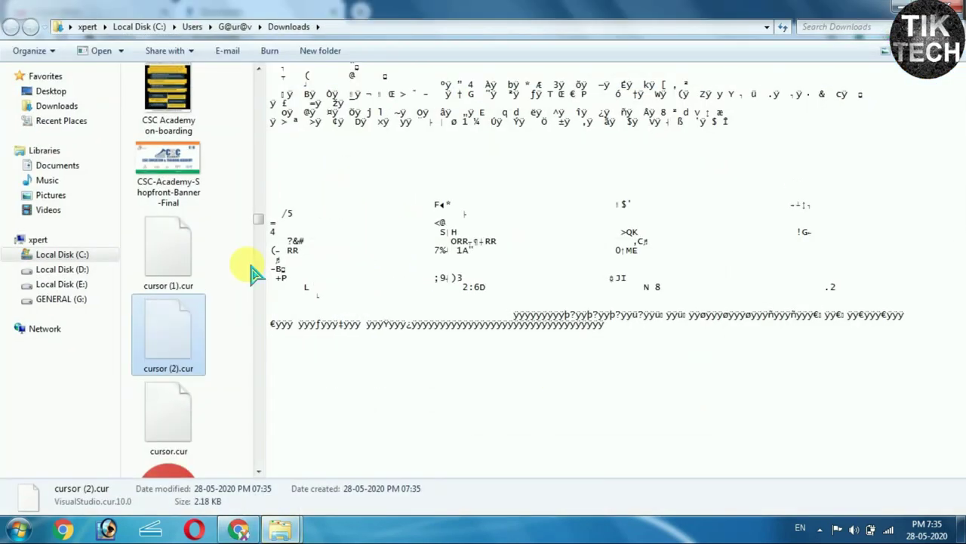
Move the newly downloaded cursor (2).cur to the desktop, keeping both files, and return to the desktop
left_click(87, 95)
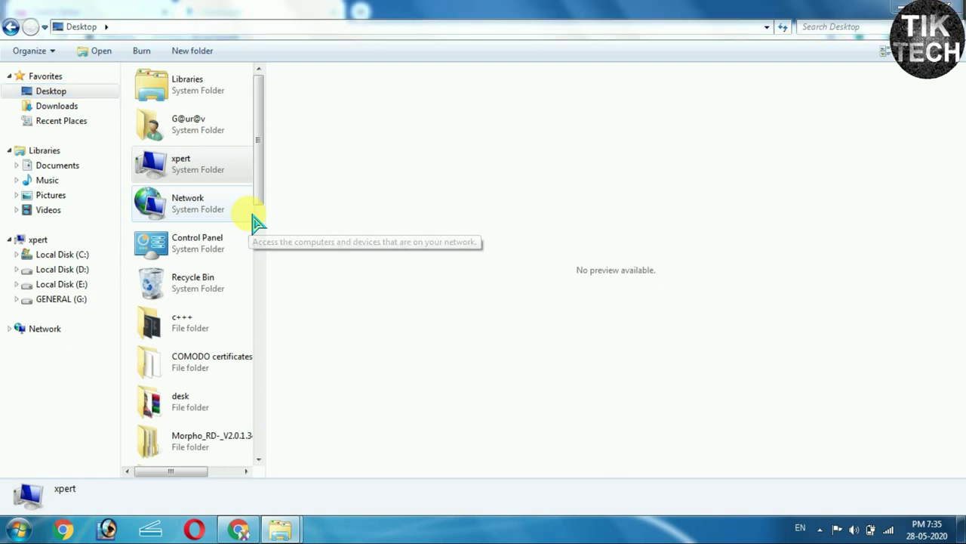
key("ctrl+v")
left_click(417, 343)
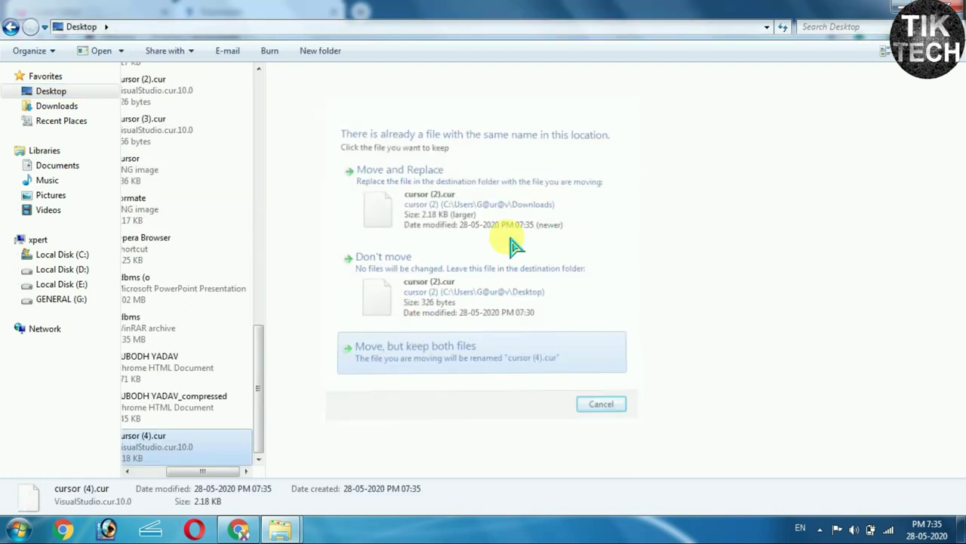
key("alt+Tab")
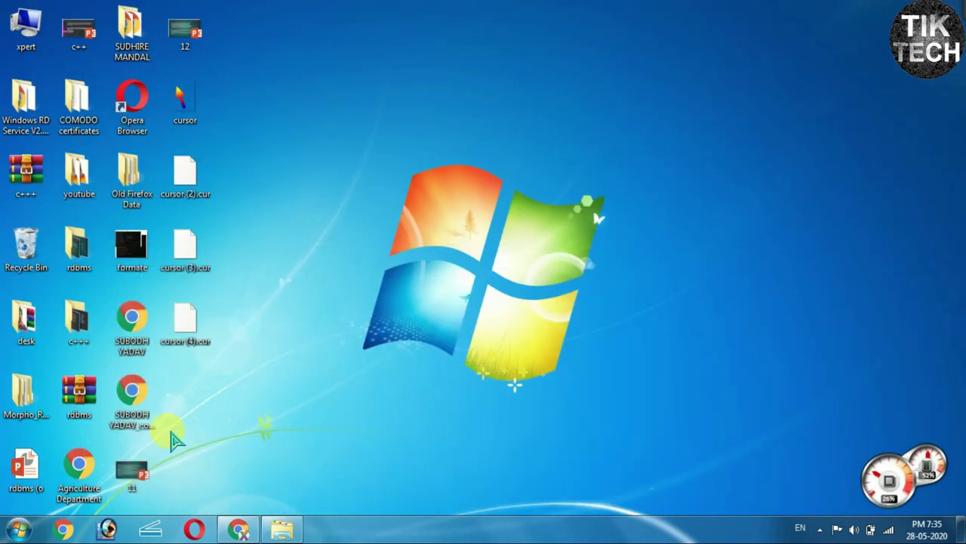
Search Windows for "mouse" and open the pointer settings in Mouse Properties
left_click(17, 528)
type("m")
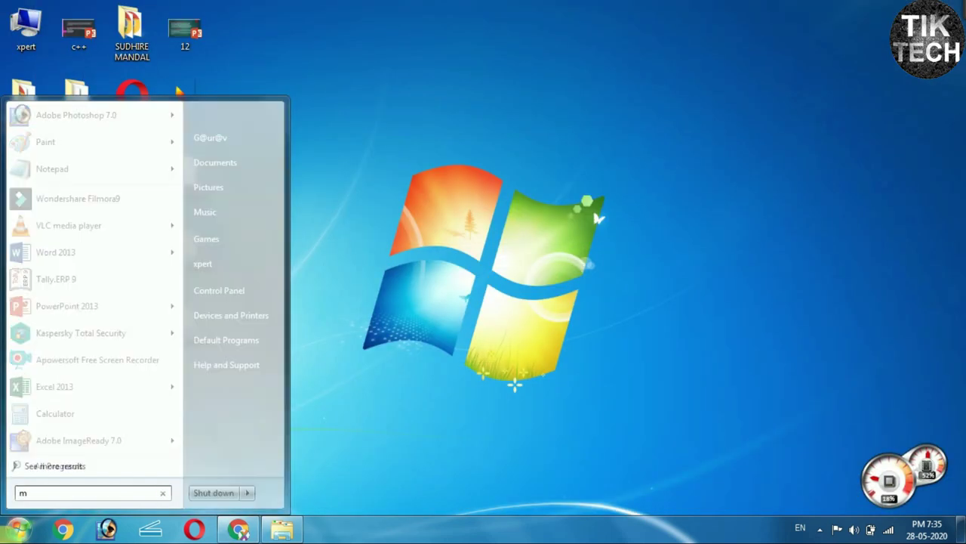
type("ouse")
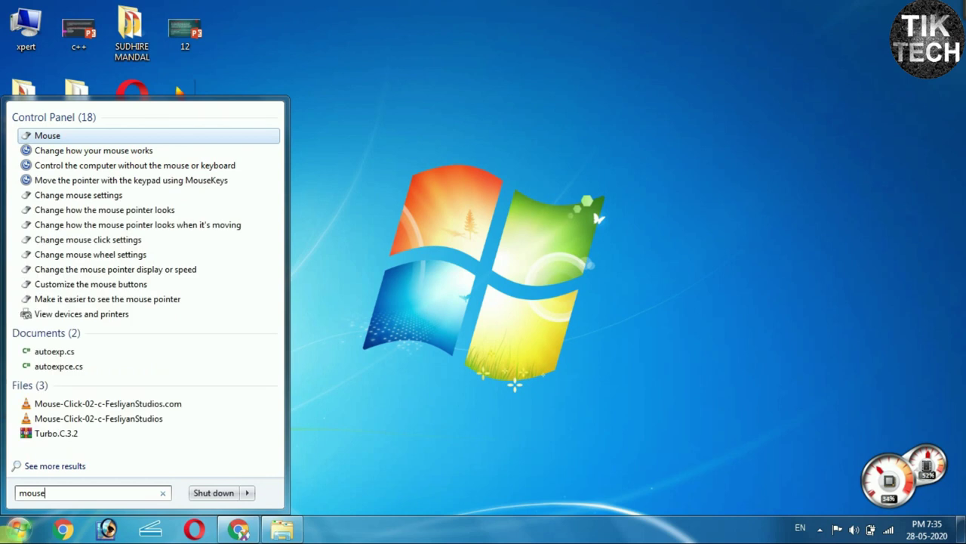
key("Return")
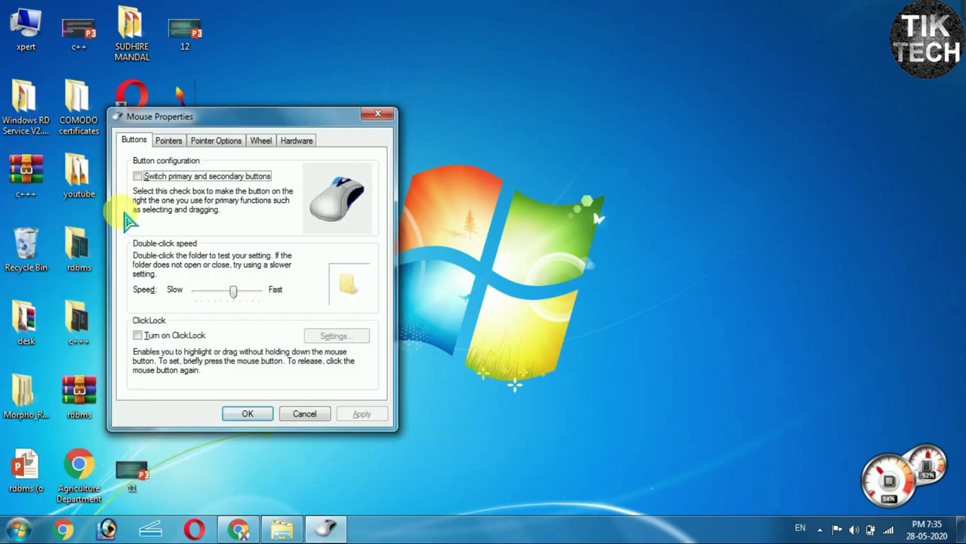
left_click(169, 140)
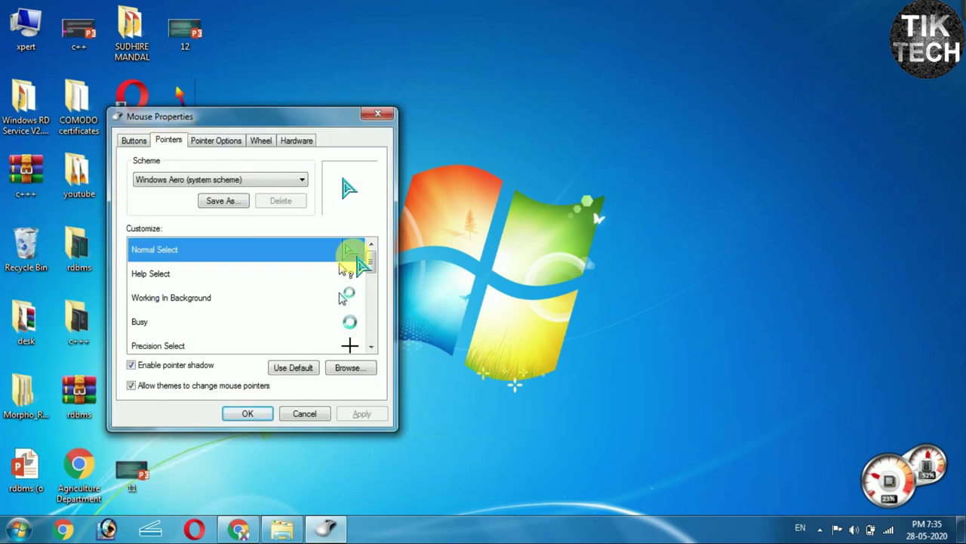
Assign cursor (4).cur from the desktop to the Normal Select pointer, apply it, and close Mouse Properties
left_click(350, 367)
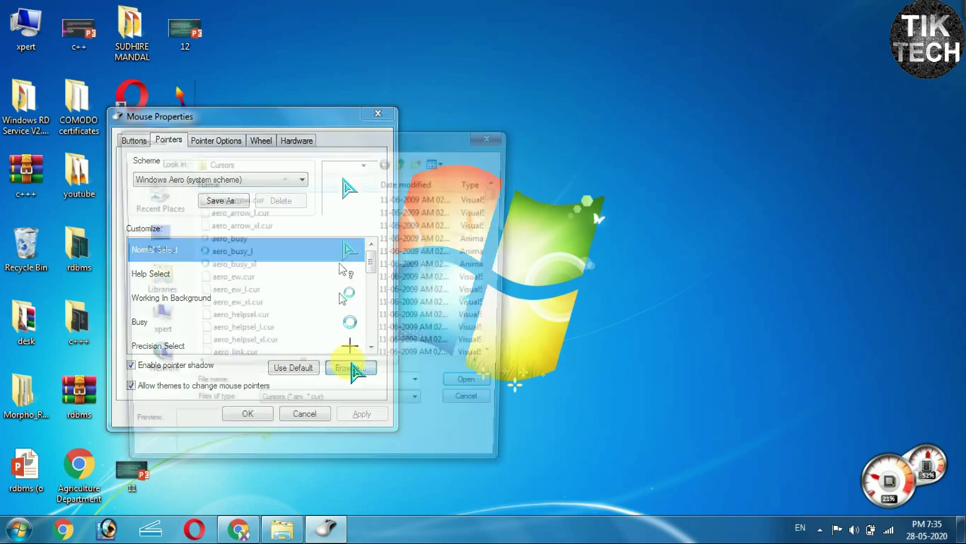
left_click(155, 239)
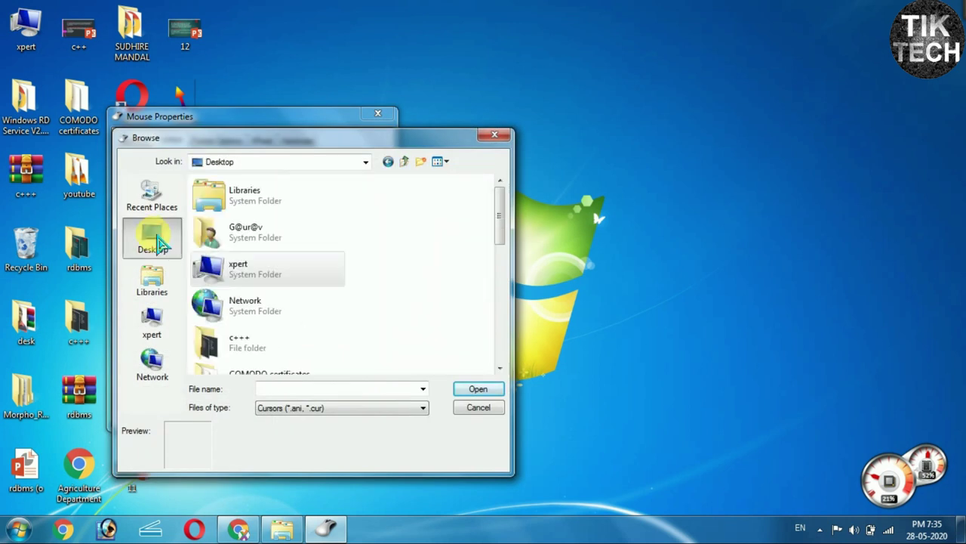
left_click_drag(504, 219, 501, 345)
left_click(278, 365)
left_click(345, 367)
left_click(468, 391)
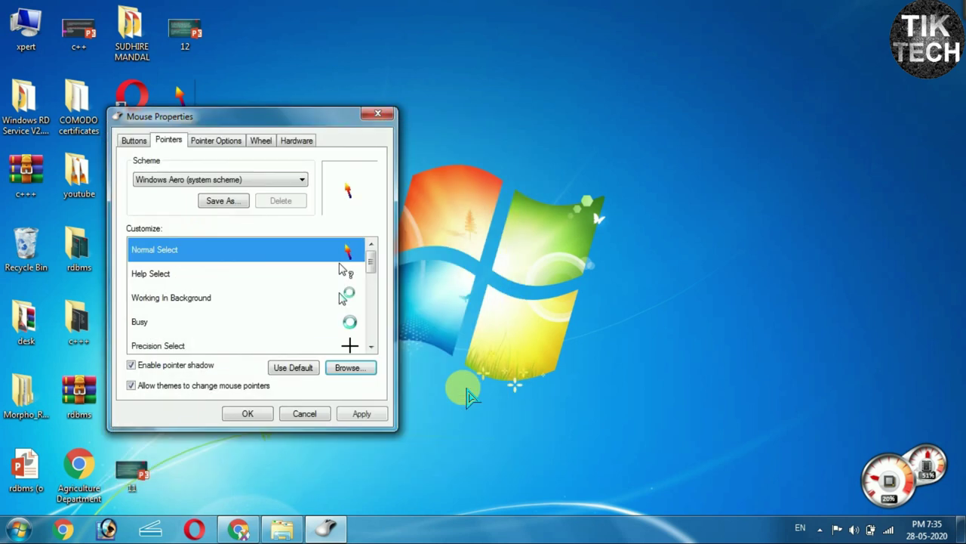
left_click(369, 415)
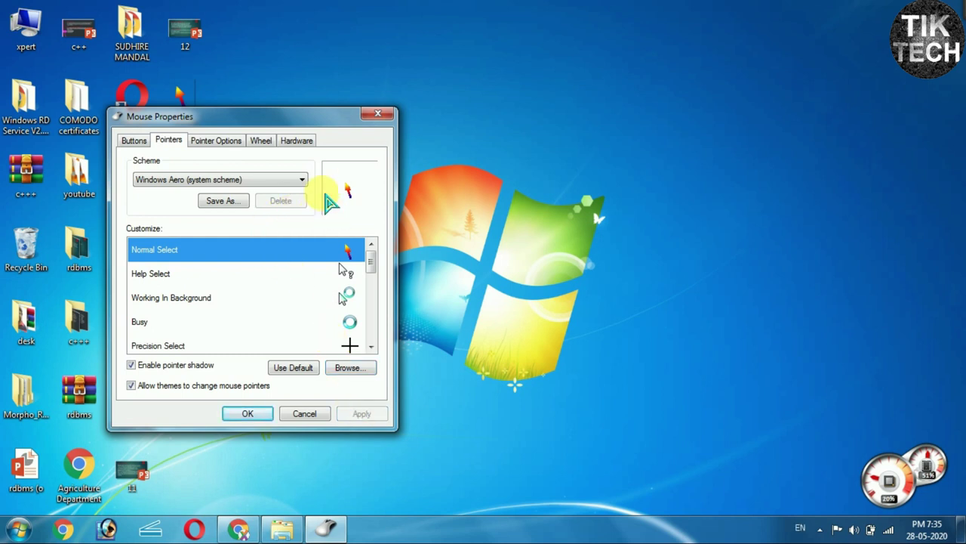
left_click(384, 117)
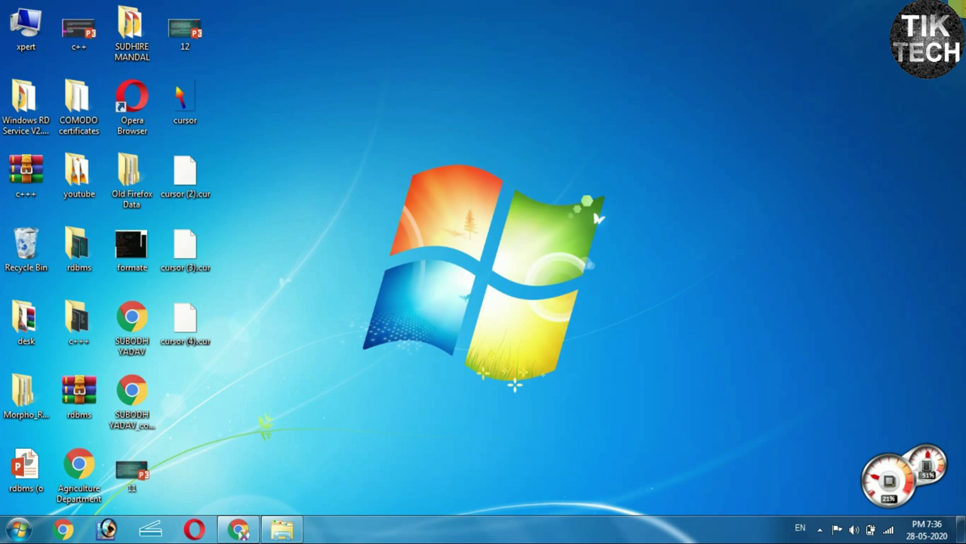
left_click_drag(958, 200, 587, 221)
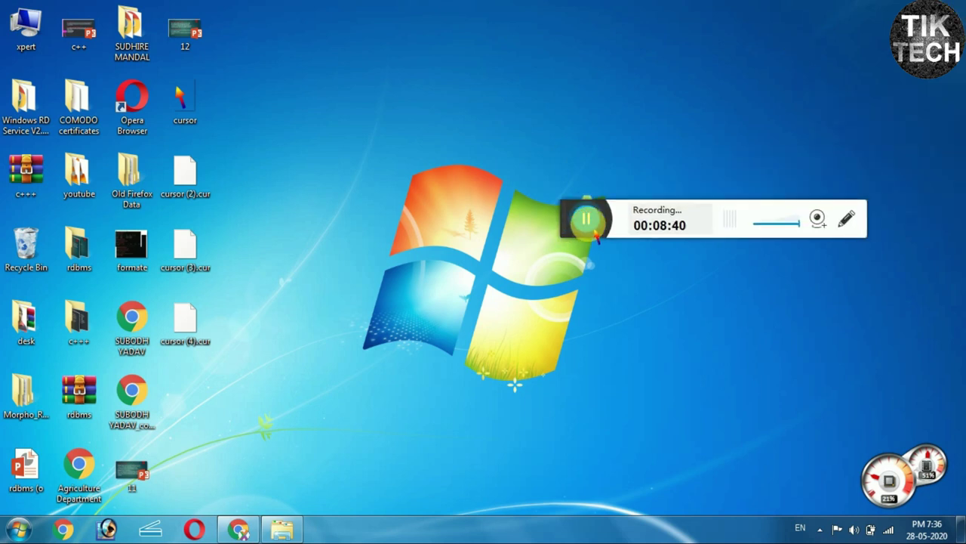